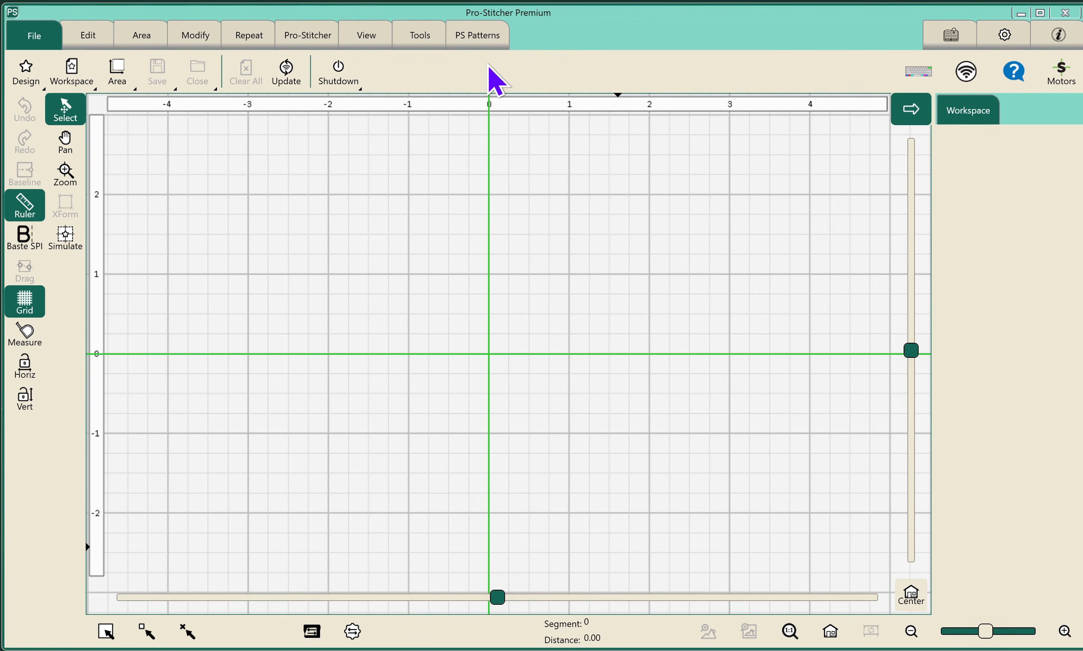
Step: Turn on simulation and place the machine crosshair at the grid point -3, -2
click(65, 240)
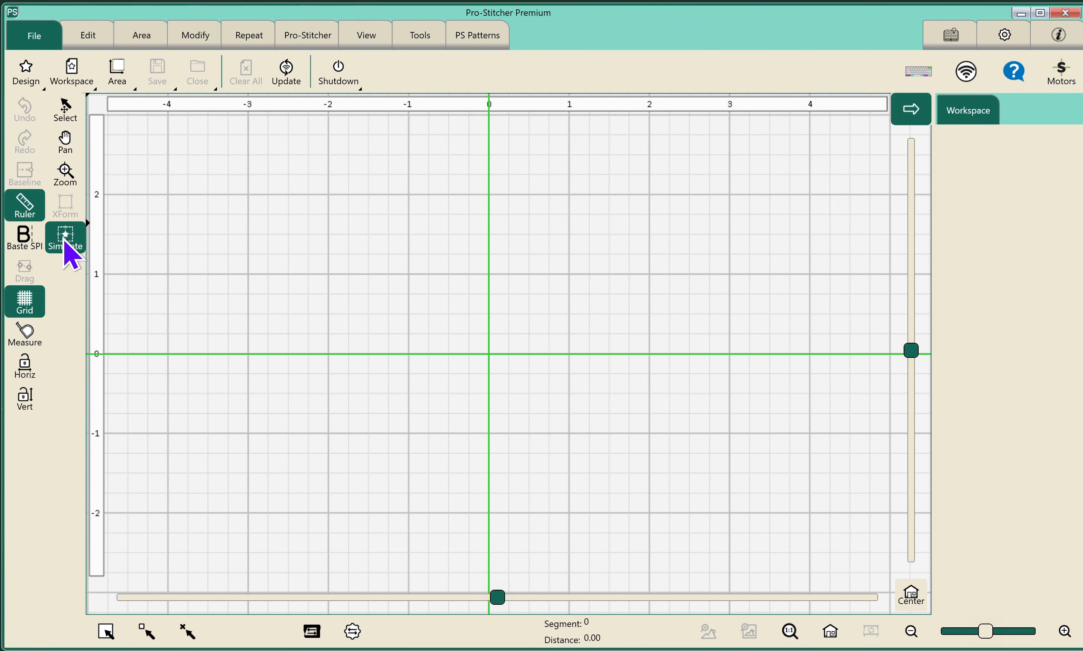
click(225, 469)
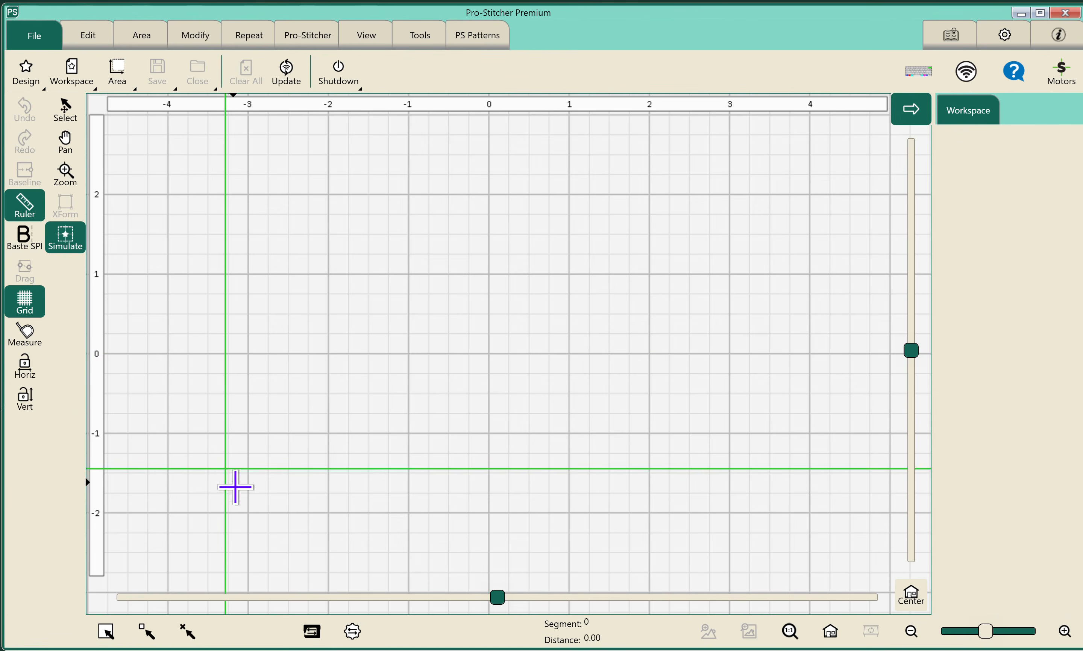
drag(235, 487, 248, 513)
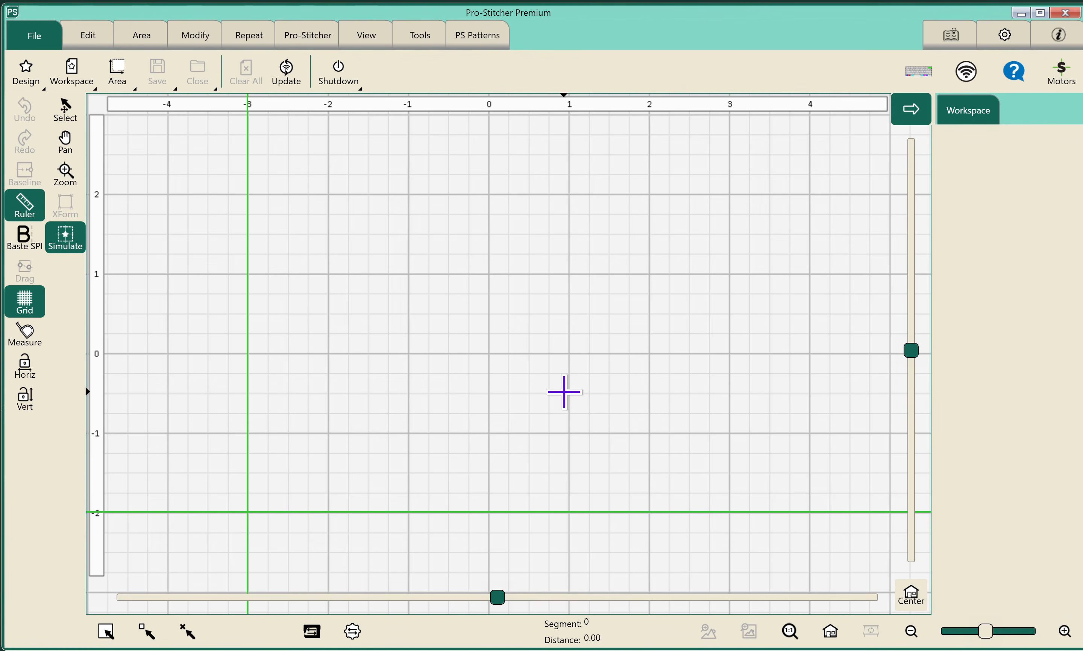
Step: Record a freehand cursive name from -3, -2 to about 3, -2, roughly 5.99 wide and 2.90 high, and stop recording
click(301, 37)
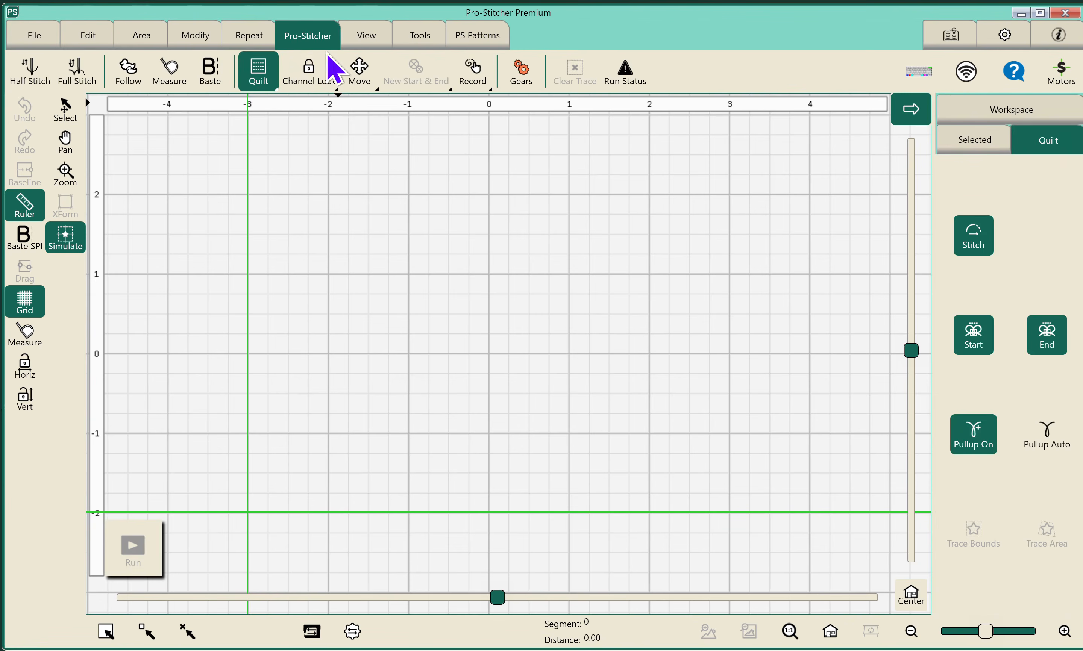
click(477, 76)
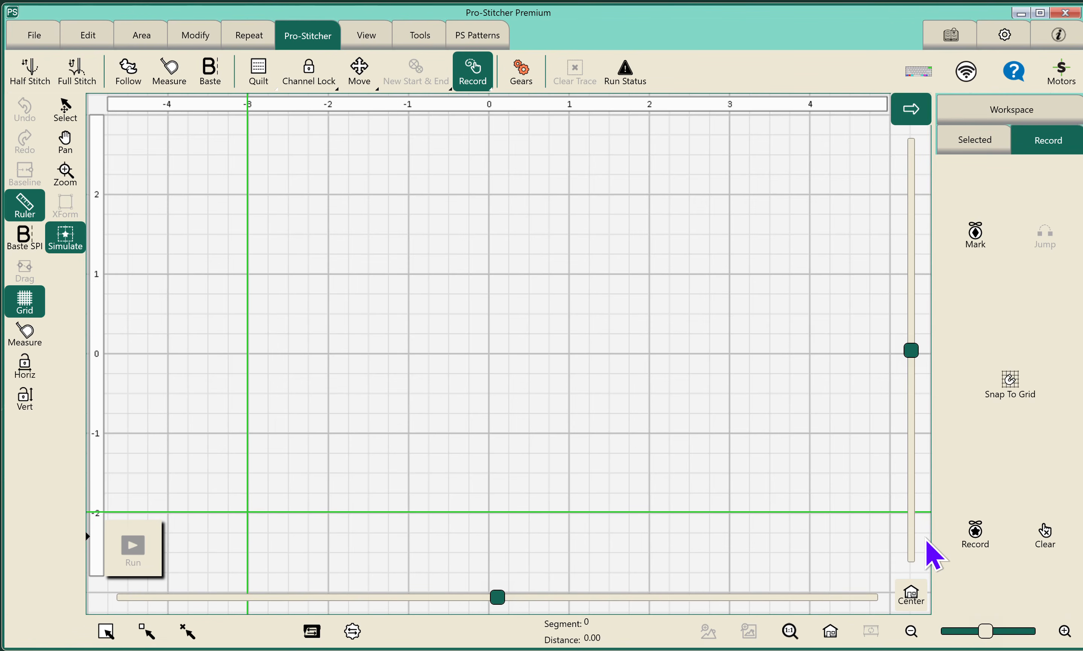
click(975, 539)
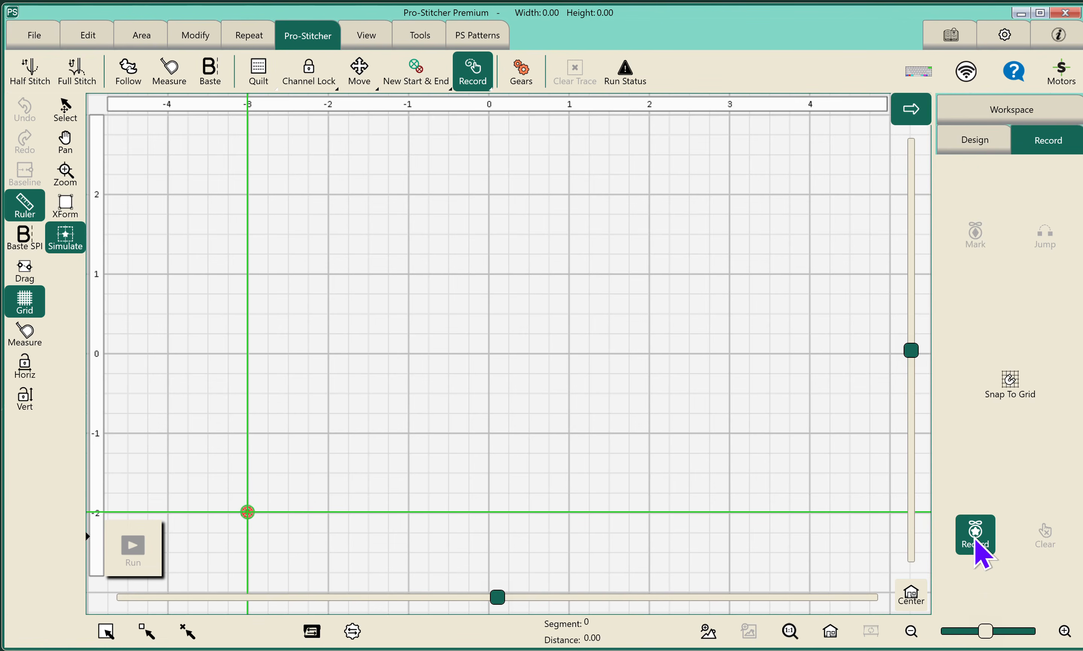
mouse_move(247, 510)
mouse_down()
mouse_move(275, 387)
mouse_move(314, 321)
mouse_move(361, 309)
mouse_move(385, 348)
mouse_move(358, 317)
mouse_move(321, 314)
mouse_move(281, 364)
mouse_move(322, 401)
mouse_move(299, 396)
mouse_move(267, 415)
mouse_move(259, 460)
mouse_move(279, 503)
mouse_move(323, 502)
mouse_move(363, 466)
mouse_move(374, 483)
mouse_move(367, 513)
mouse_move(392, 464)
mouse_move(407, 485)
mouse_move(403, 512)
mouse_move(435, 464)
mouse_move(450, 518)
mouse_move(505, 470)
mouse_move(502, 508)
mouse_move(529, 472)
mouse_move(534, 519)
mouse_move(561, 467)
mouse_move(573, 470)
mouse_move(569, 510)
mouse_move(595, 479)
mouse_move(643, 467)
mouse_move(603, 498)
mouse_move(615, 515)
mouse_move(639, 472)
mouse_move(661, 532)
mouse_move(685, 541)
mouse_move(727, 512)
mouse_up()
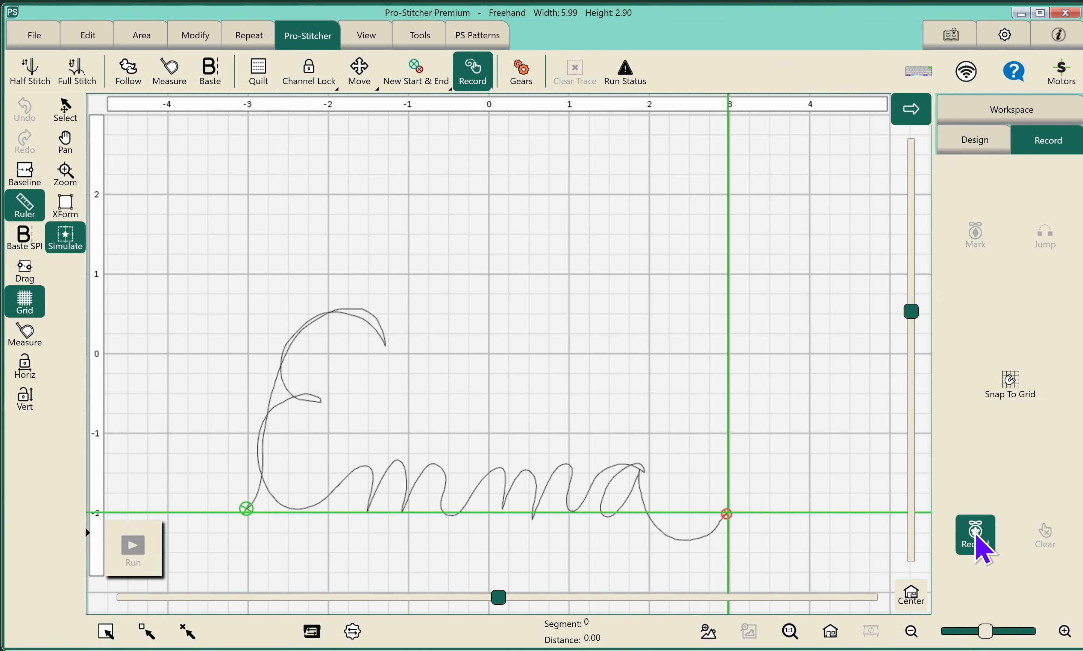
click(979, 547)
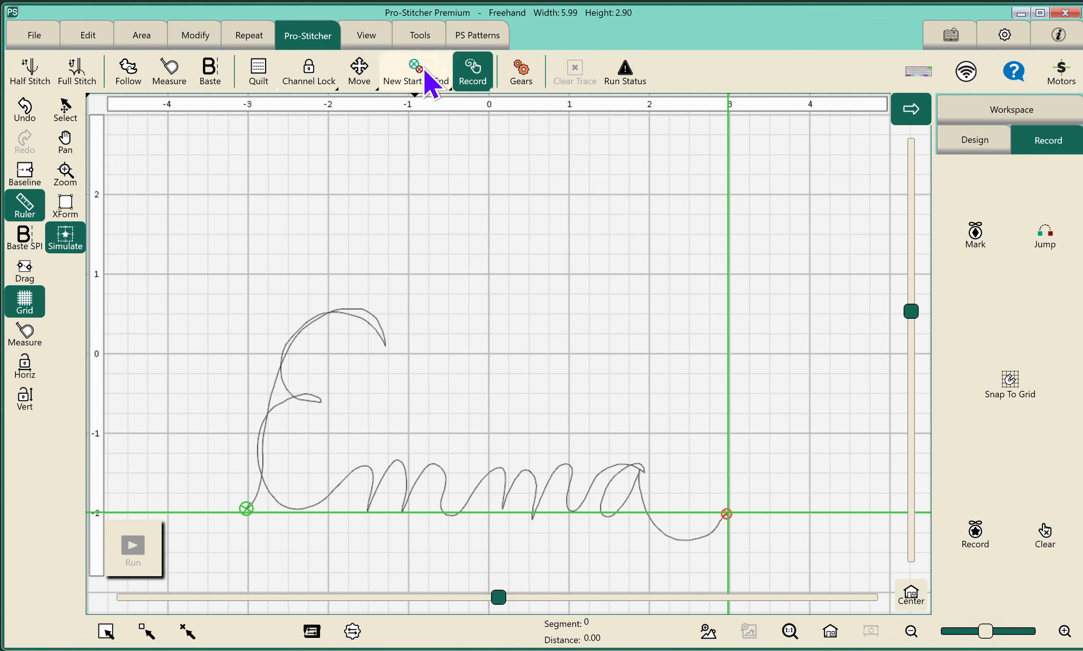
Step: Switch to Designer with the recorded freehand design and show its anchor points for editing
click(419, 36)
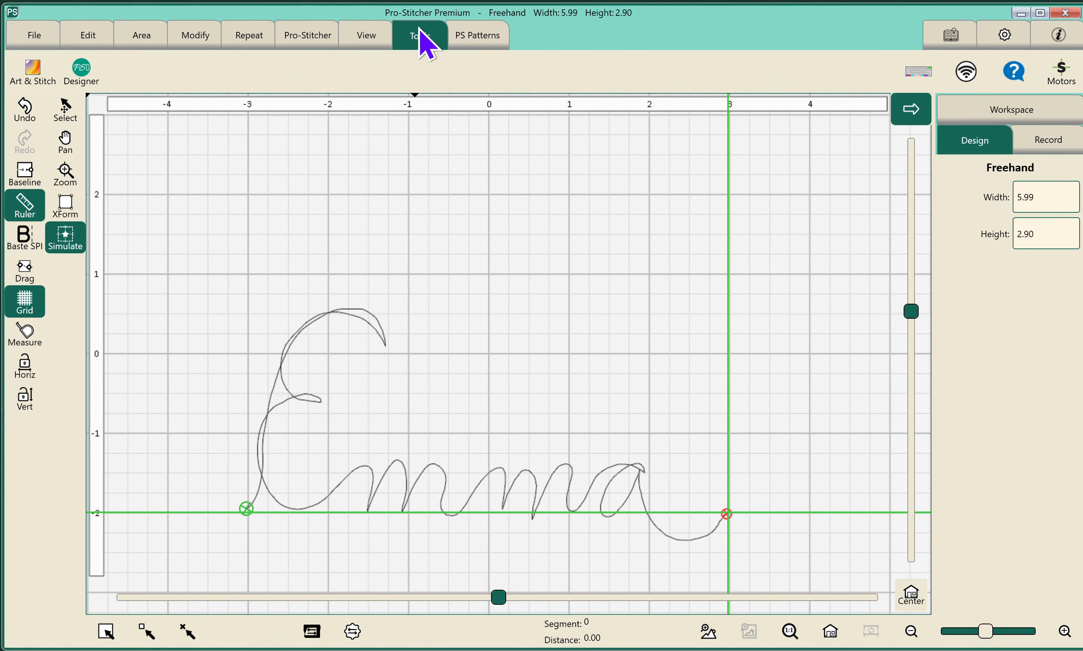
click(82, 70)
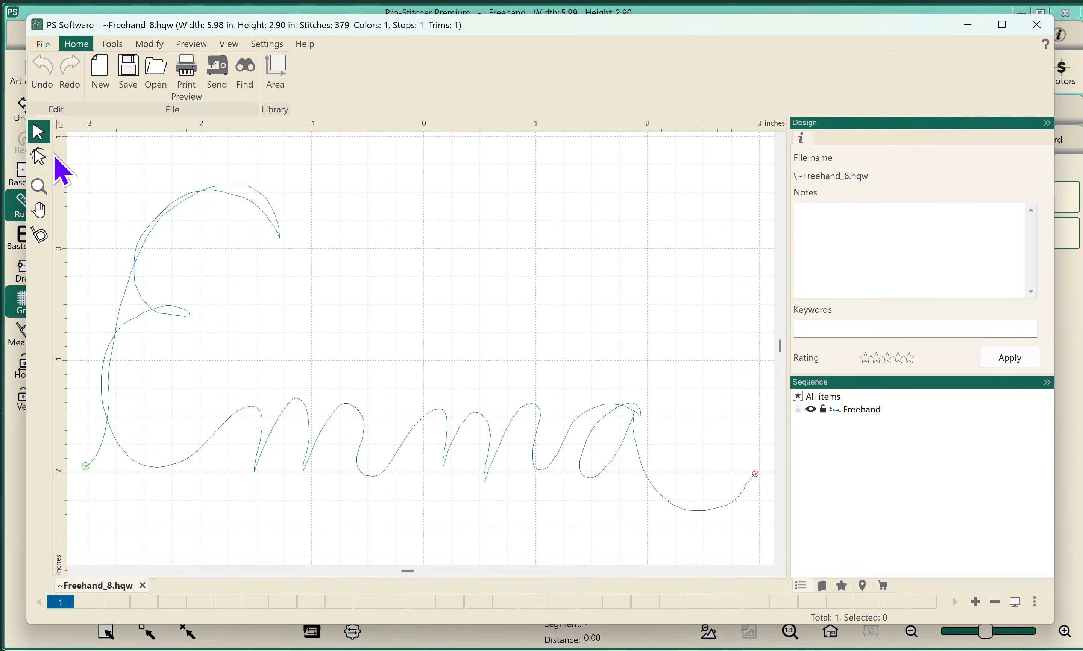
click(37, 159)
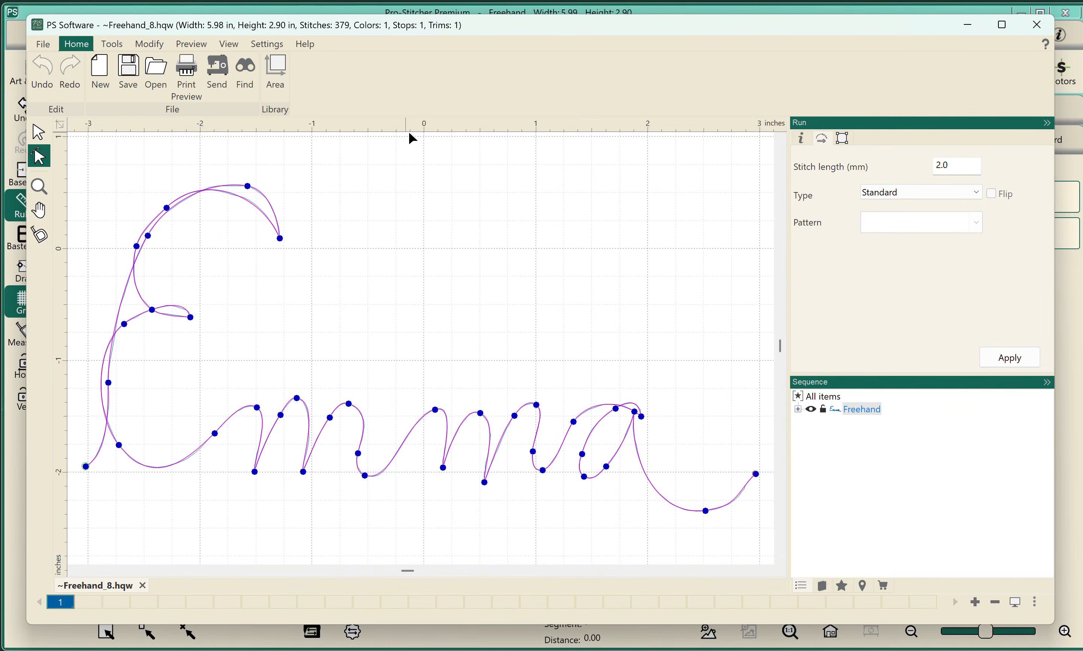
Step: Enable snapping to the grid, then move the start point to -3, -2 and the end point to 3, -2
right_click(484, 125)
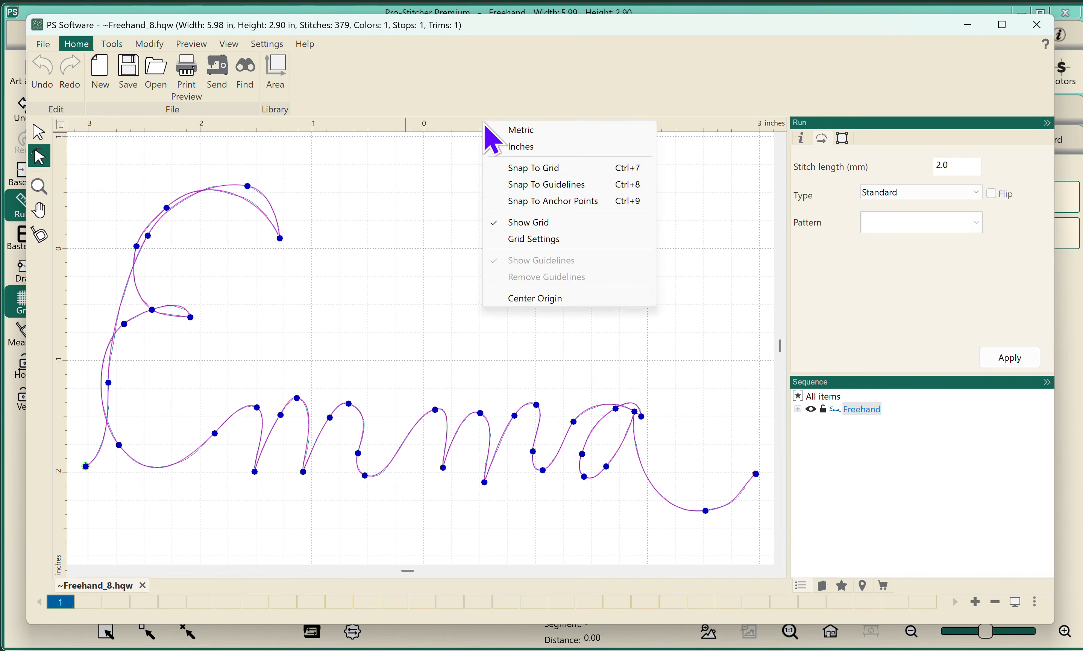
click(506, 169)
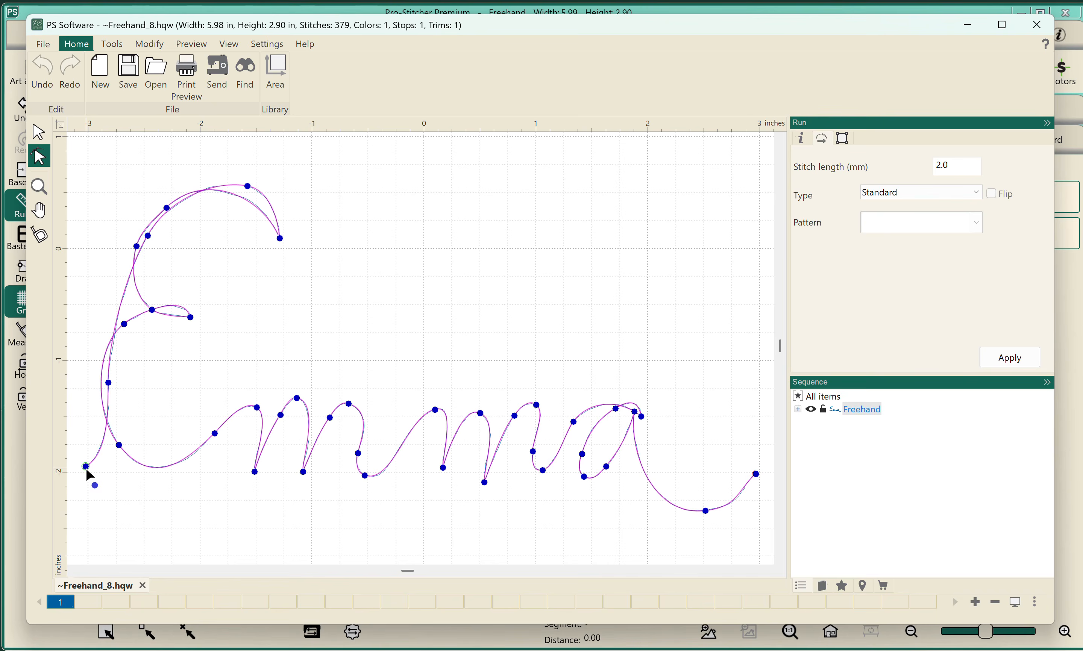
drag(86, 469, 86, 473)
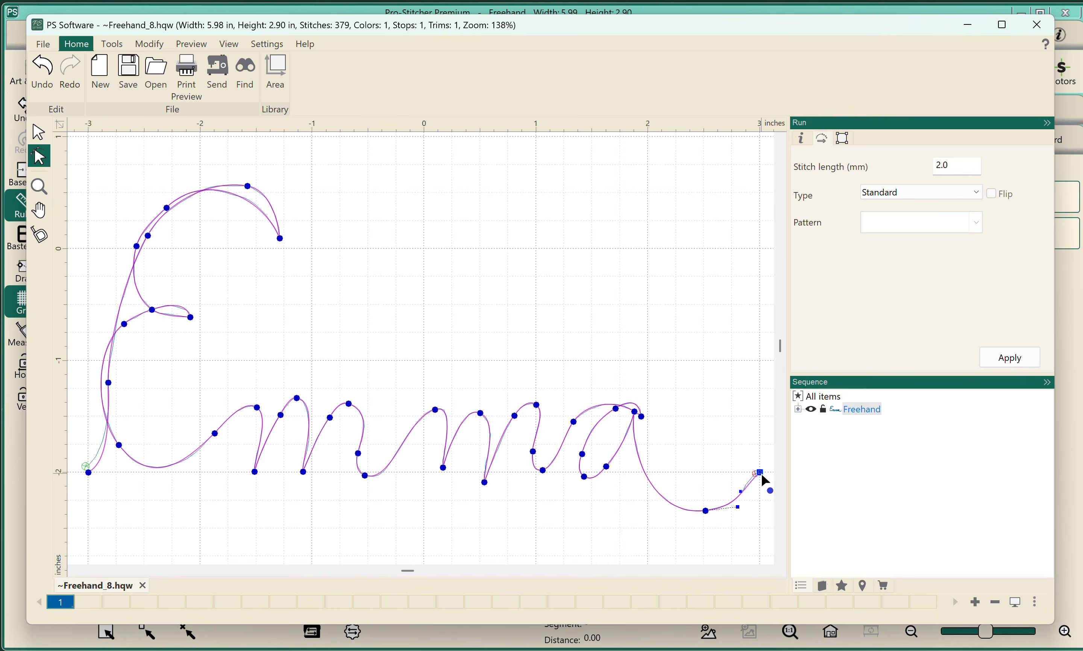
click(164, 492)
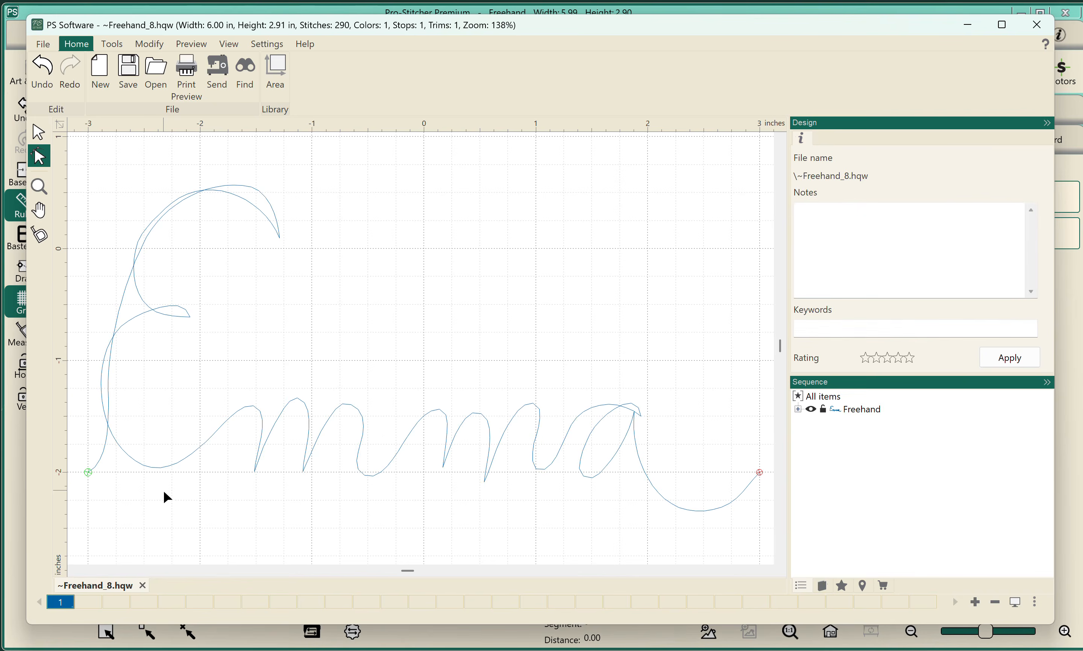
Step: Disable grid snapping and shift two anchor points on the capital letter's outer stroke outward so its doubled lines meet
click(161, 468)
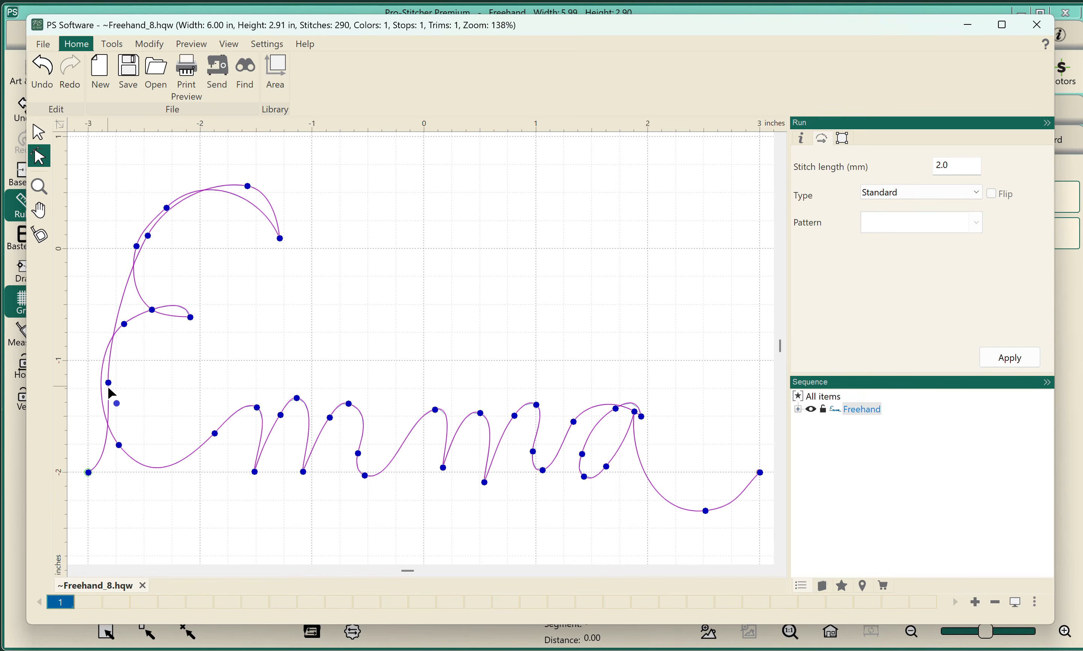
right_click(484, 127)
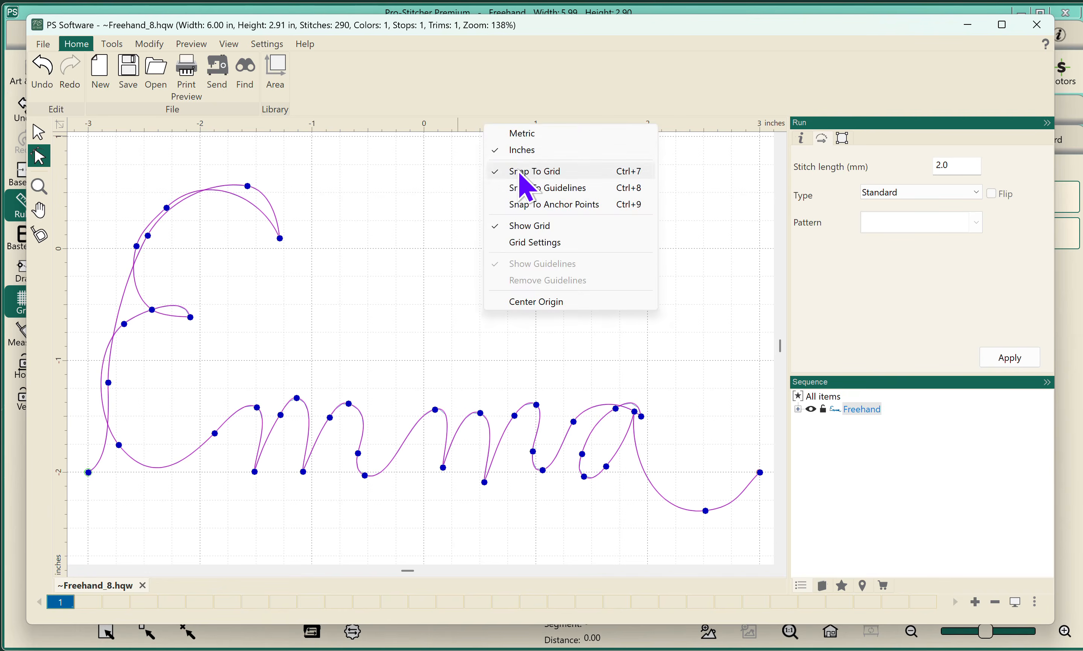
click(522, 174)
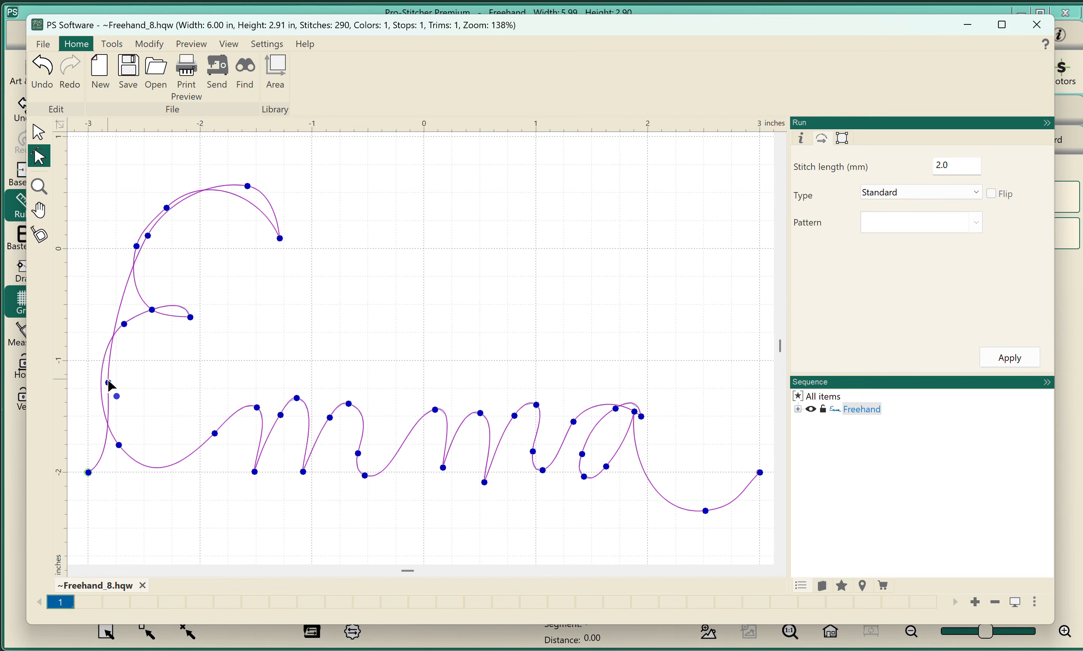
drag(109, 382, 102, 383)
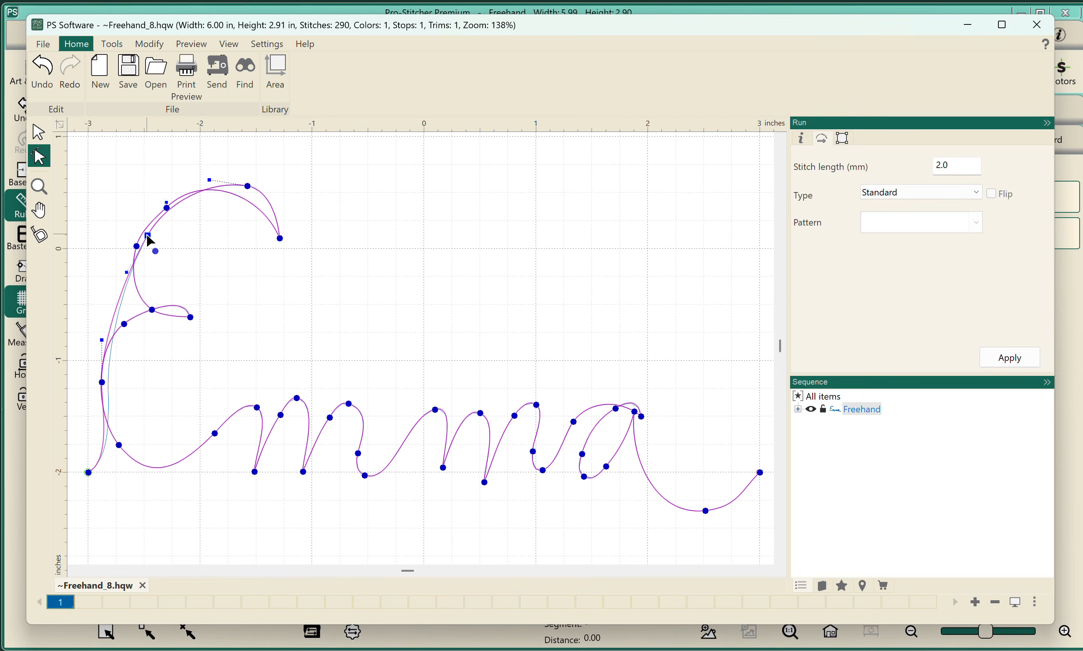
drag(148, 236, 144, 231)
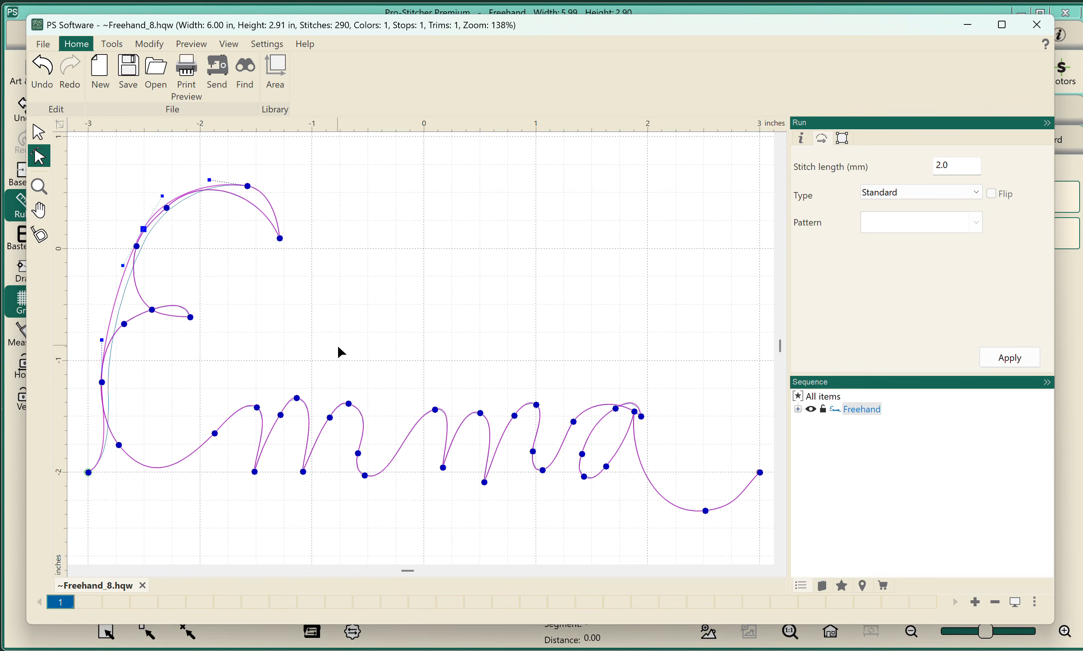
click(386, 292)
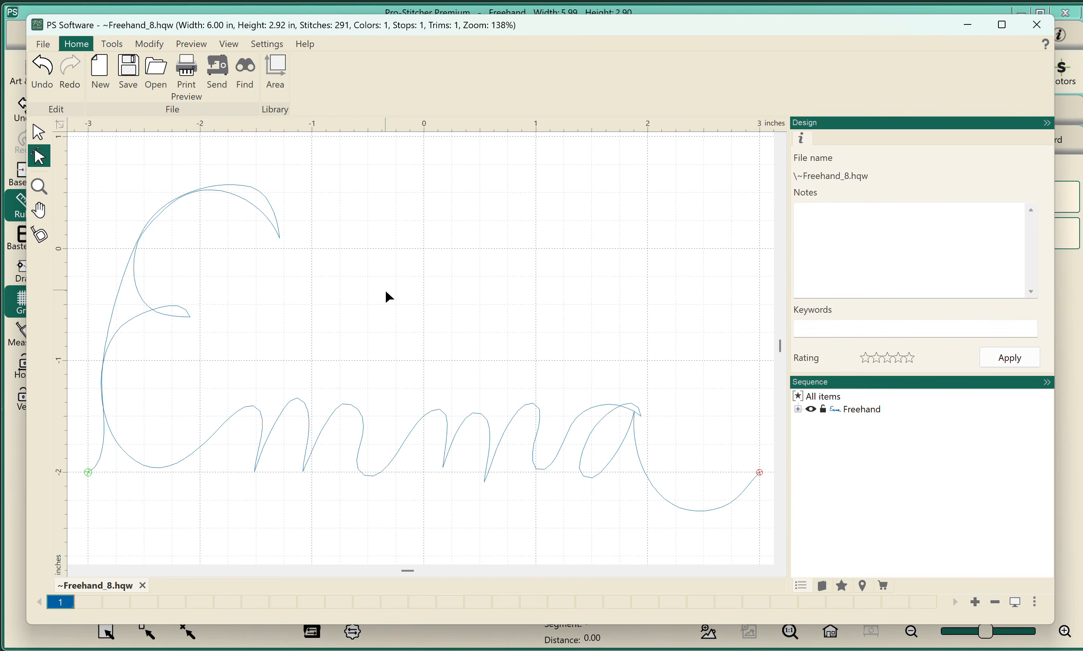
Step: Raise the second m's low anchor point to the -2 line and bring the final a's upper anchor points together
click(259, 438)
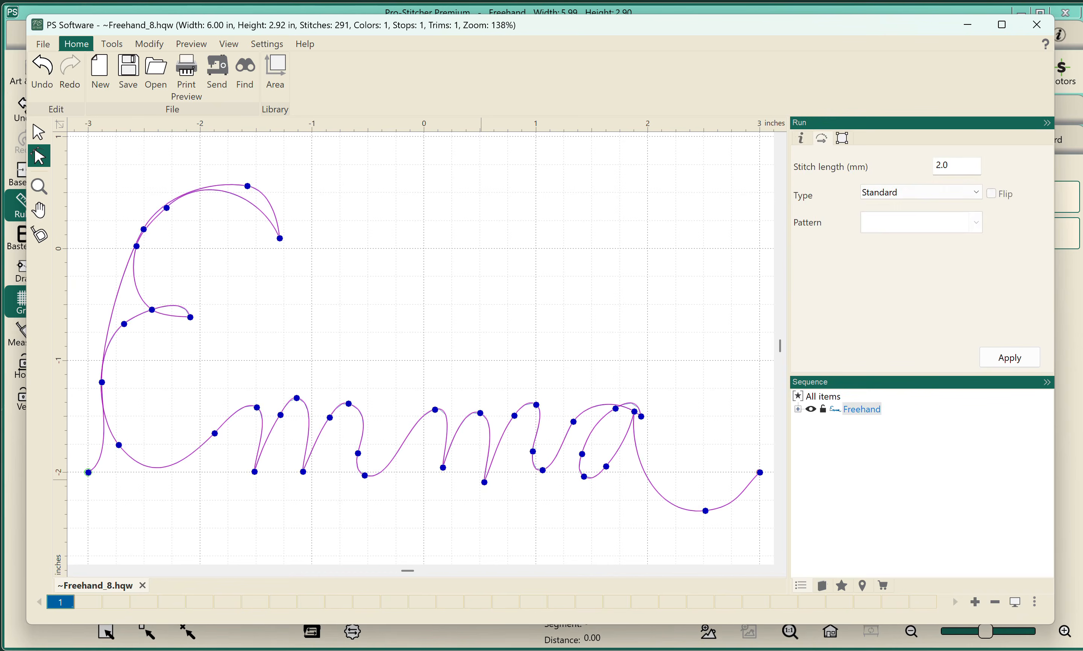
drag(487, 482, 490, 475)
click(640, 417)
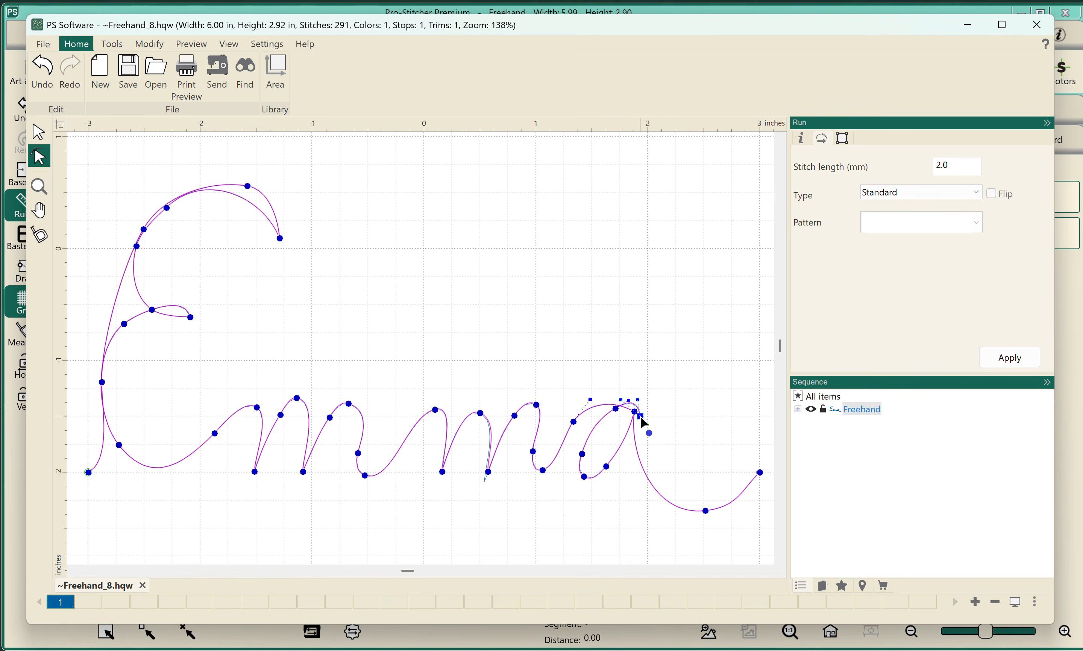
drag(641, 417, 637, 411)
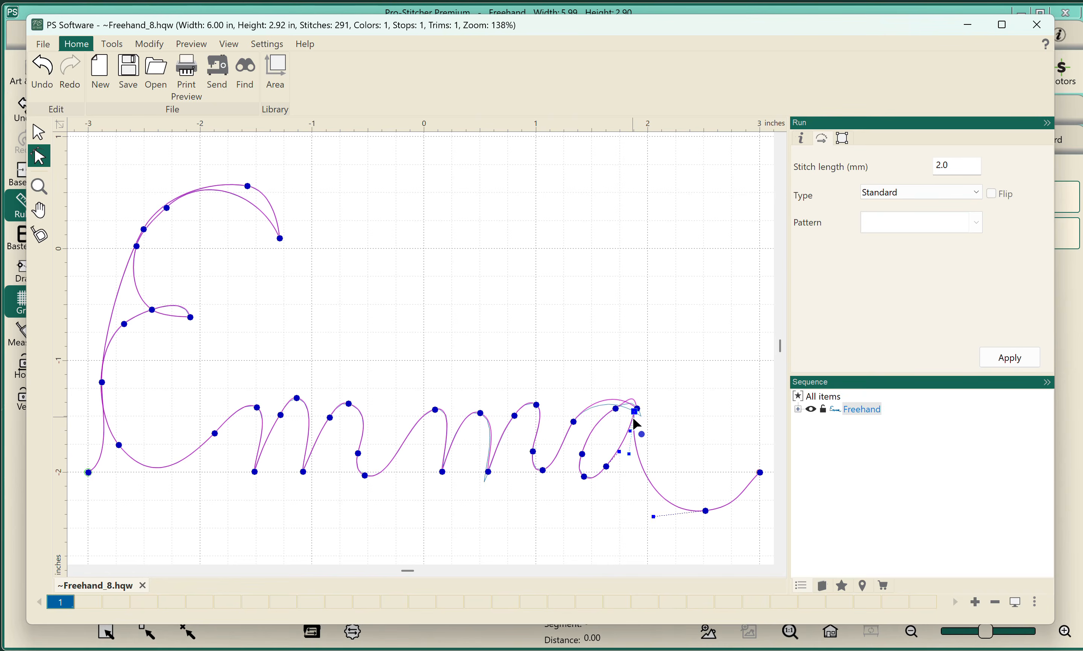
drag(634, 414, 638, 412)
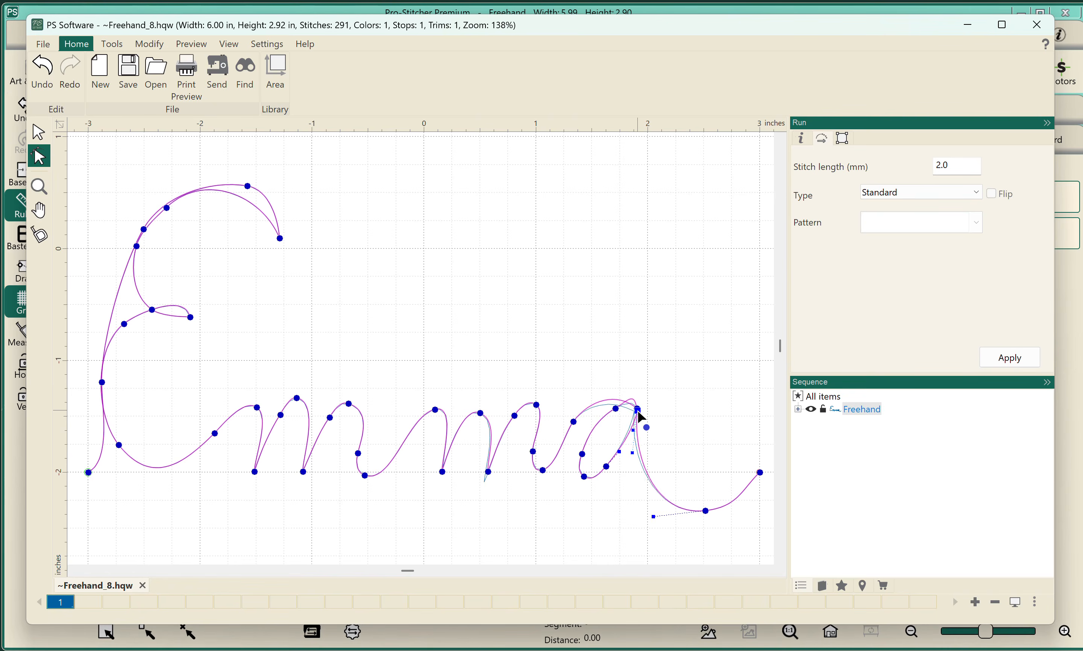
click(684, 378)
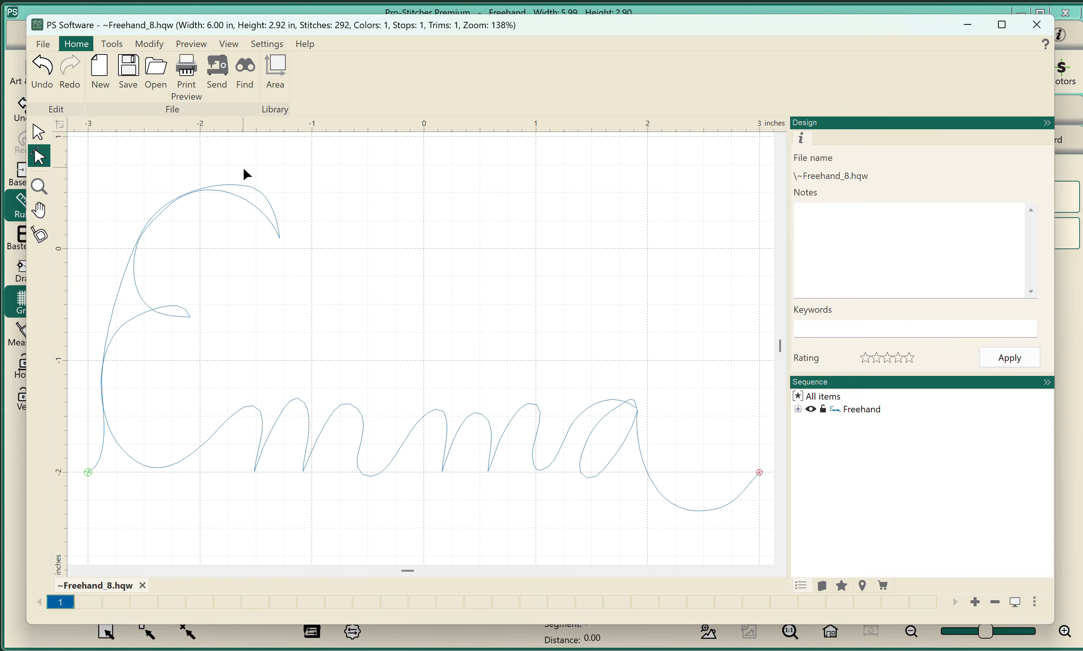
Step: Send the edited design back to Pro-Stitcher, switch to that window and baseline the design
click(216, 80)
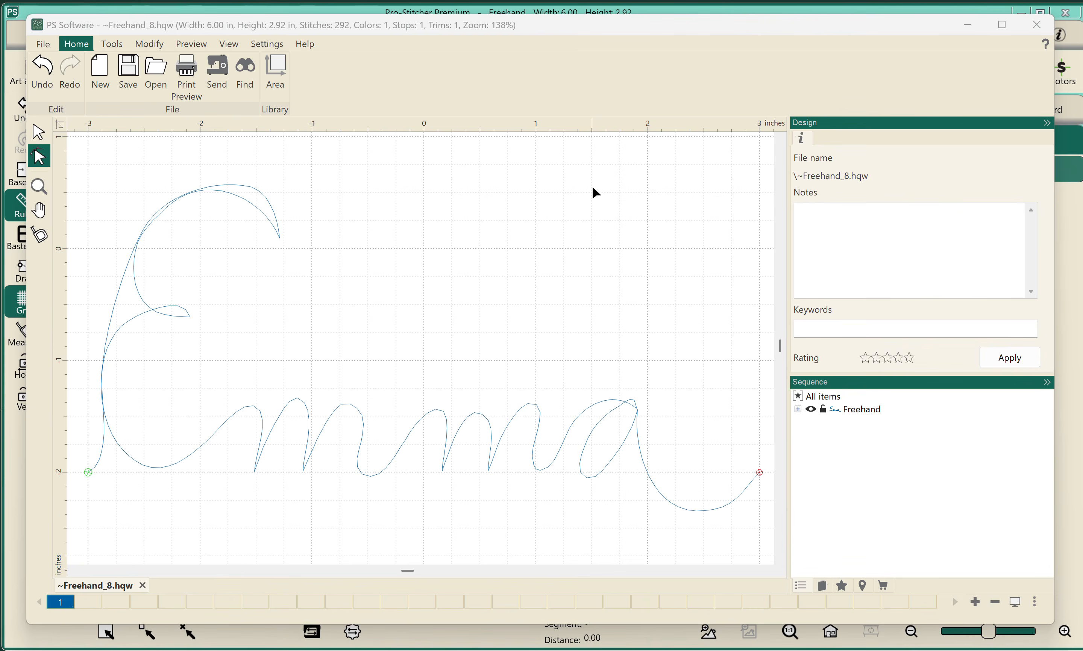
click(1068, 219)
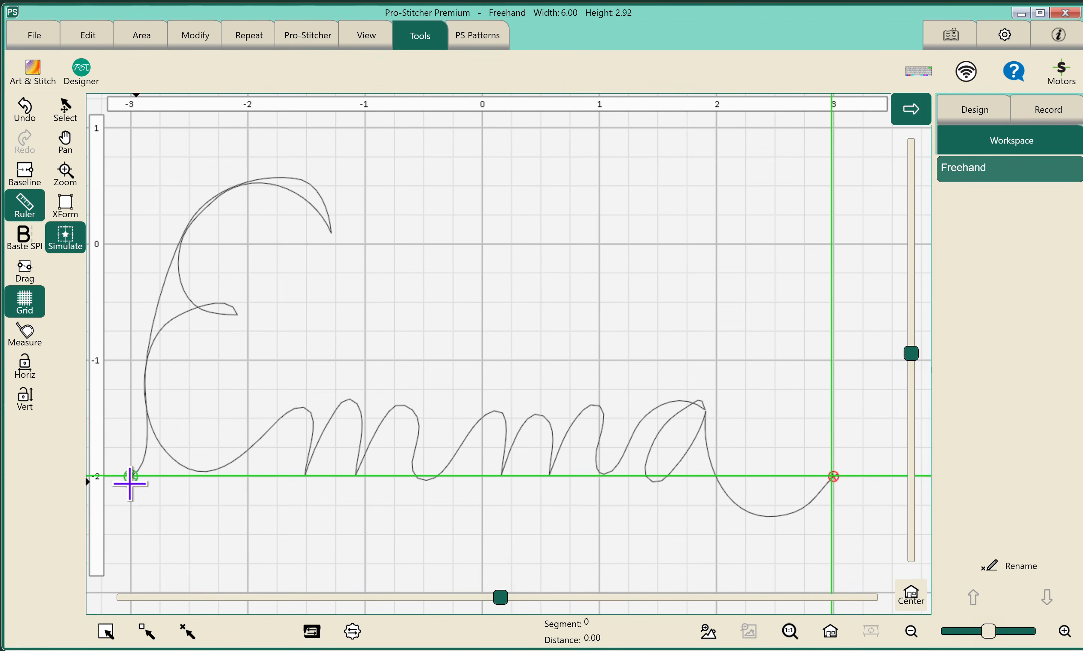
click(21, 171)
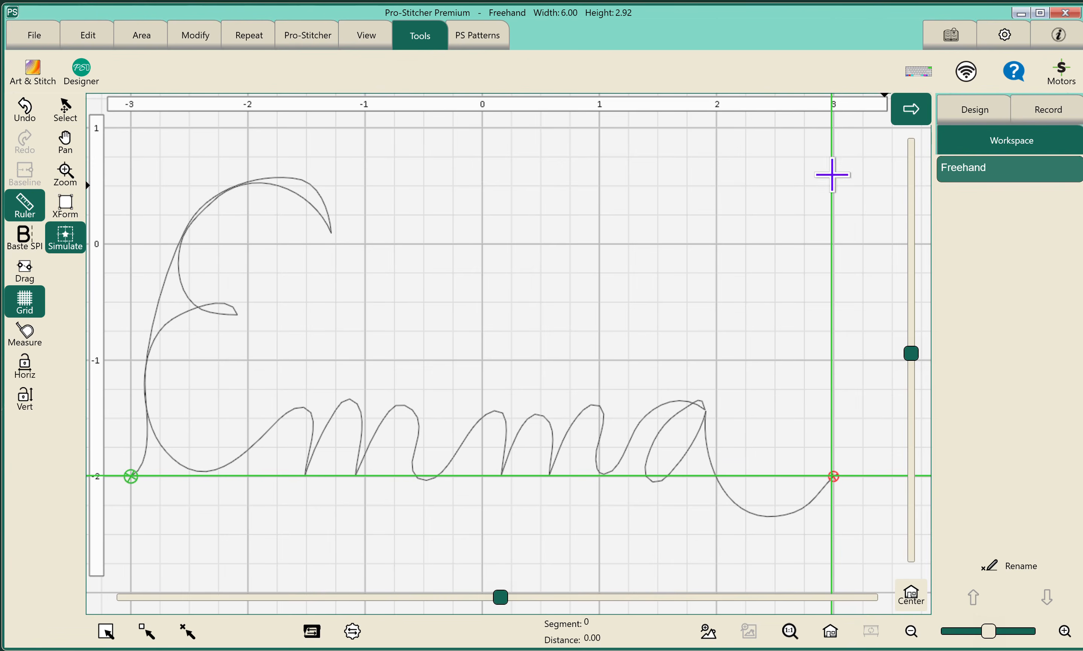
Step: Resize the name design to a height of 3.00 with its proportions locked, baseline it and release the lock
click(195, 44)
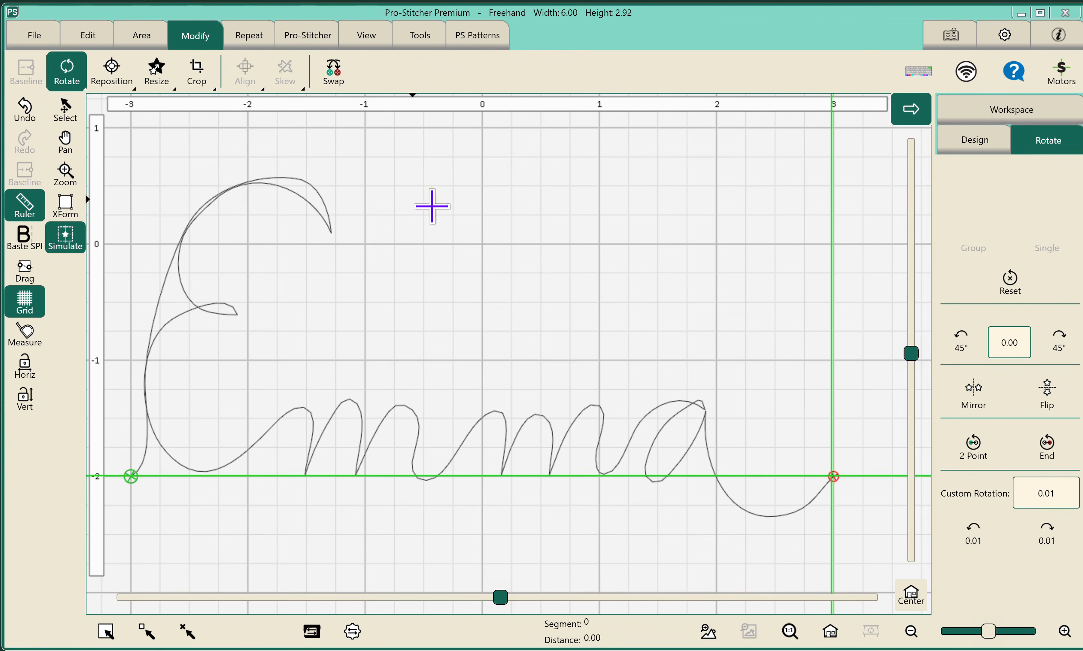
click(971, 146)
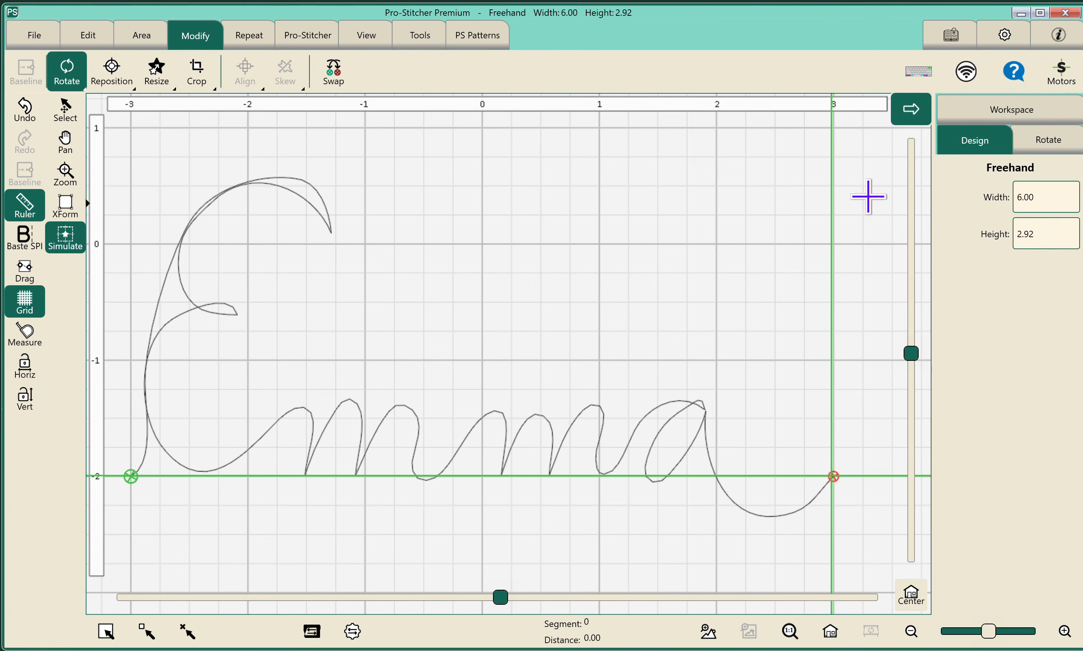
click(158, 79)
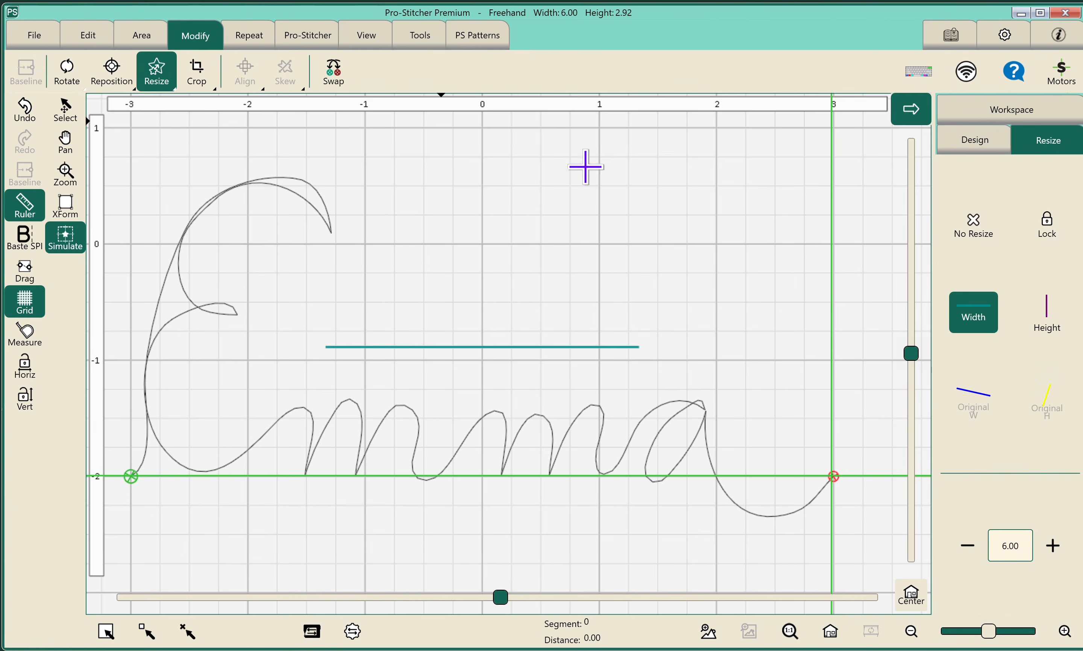
click(1047, 225)
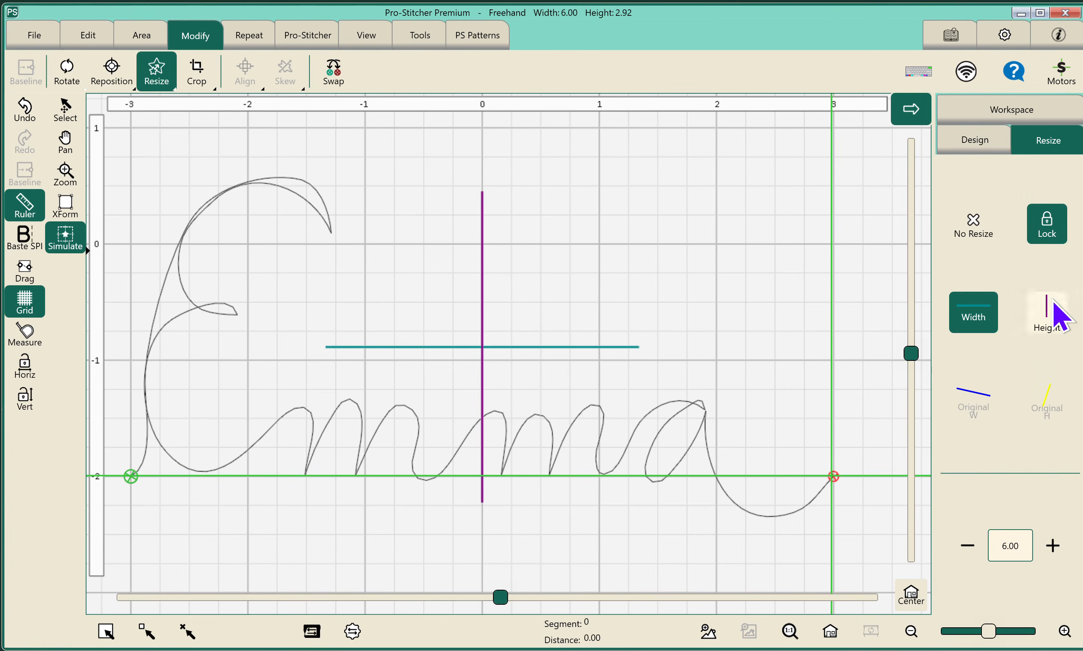
click(1055, 323)
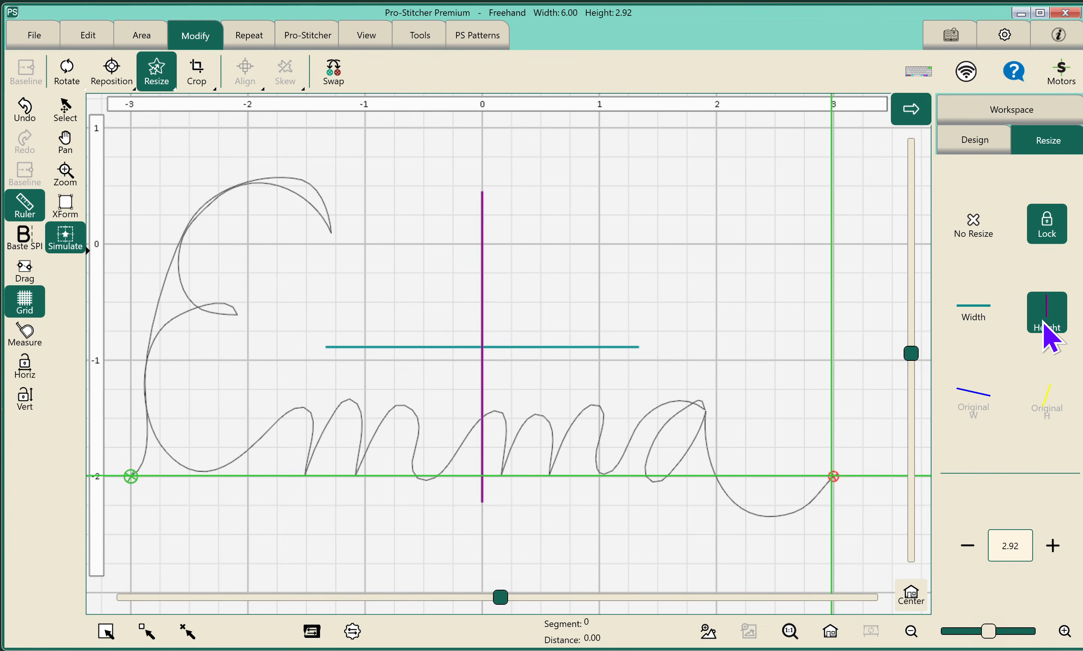
click(1013, 545)
click(914, 500)
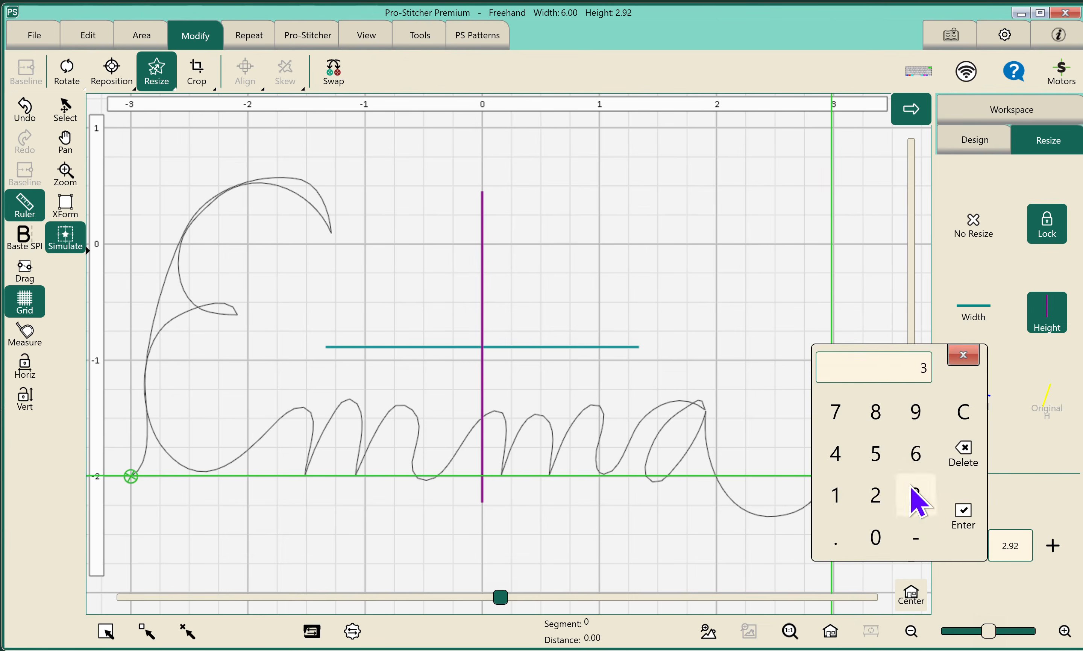
click(964, 514)
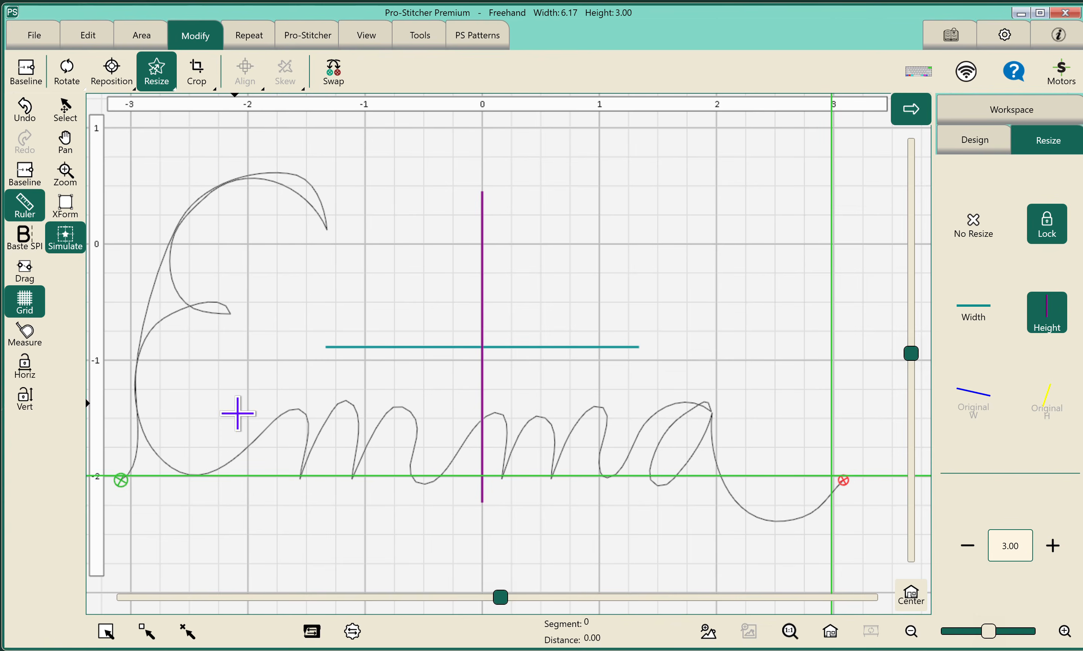
click(25, 169)
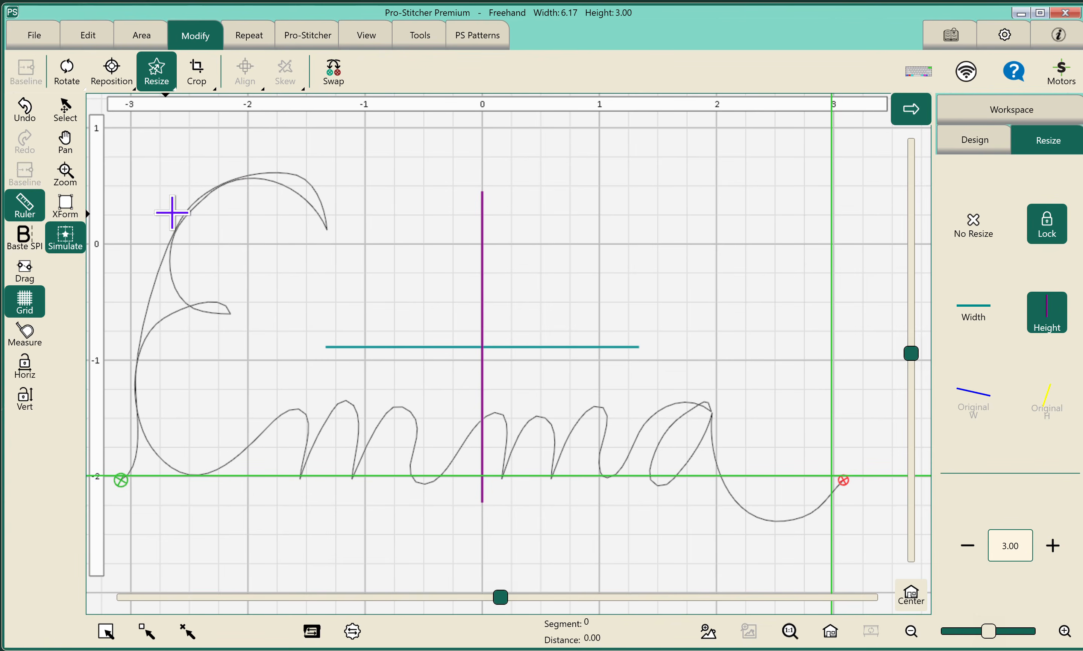
click(1042, 230)
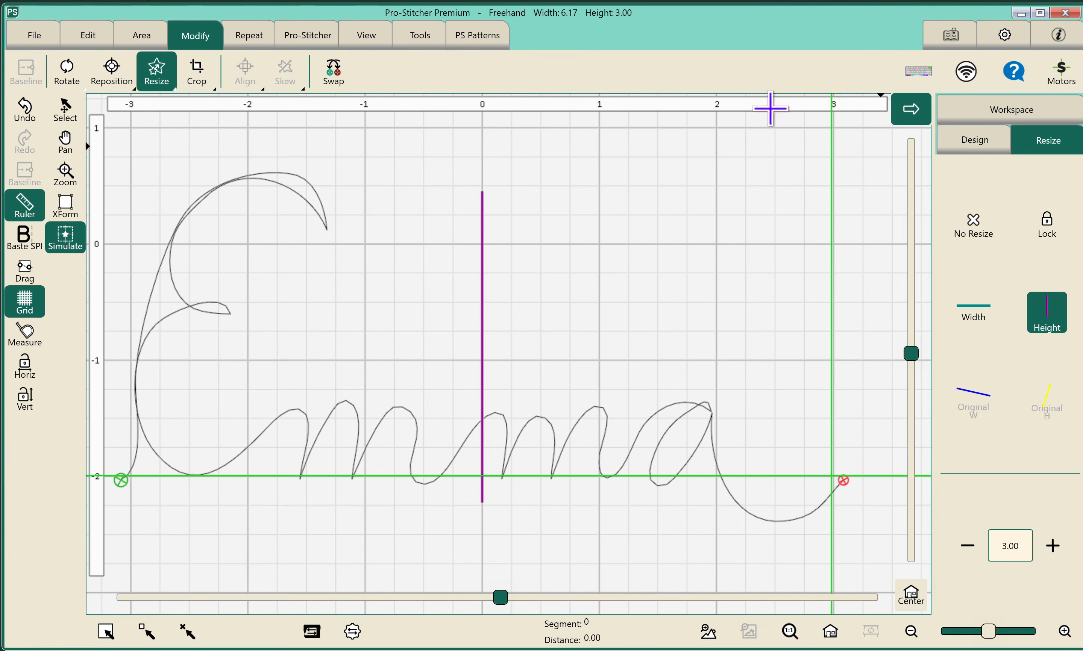
Step: Repeat the name design horizontally four times in a row
click(247, 37)
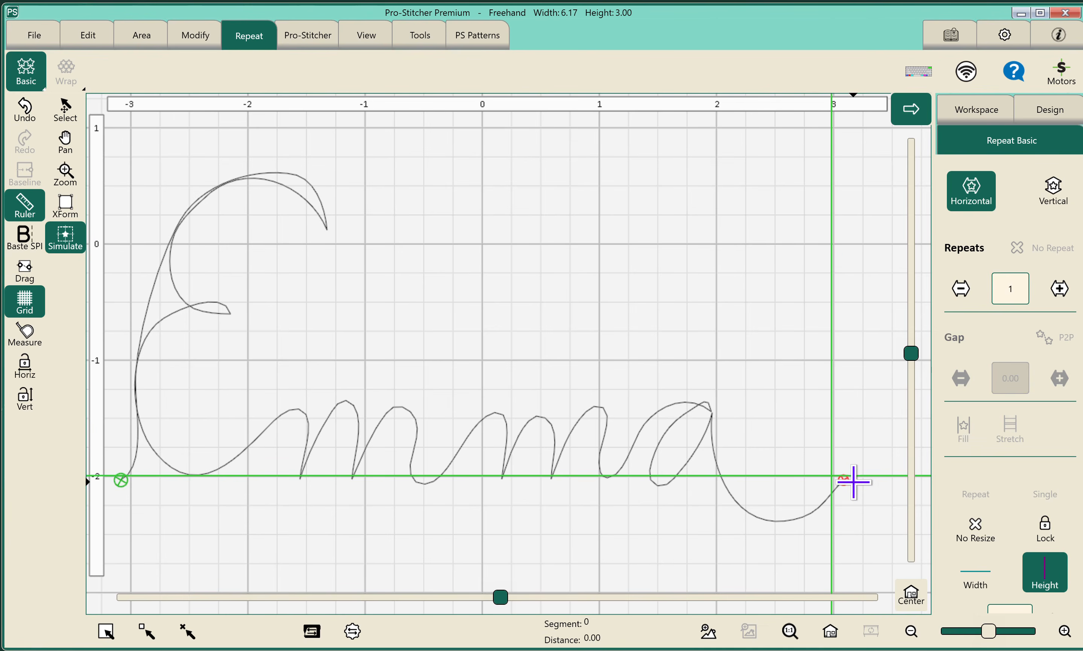
click(1061, 291)
click(1061, 291)
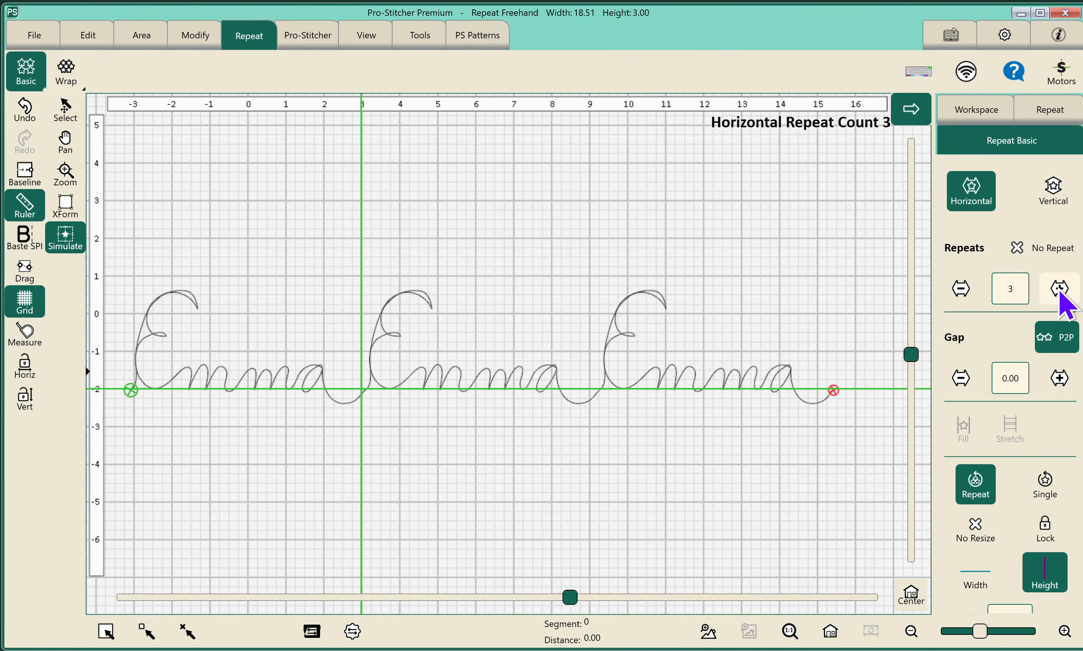
click(1060, 291)
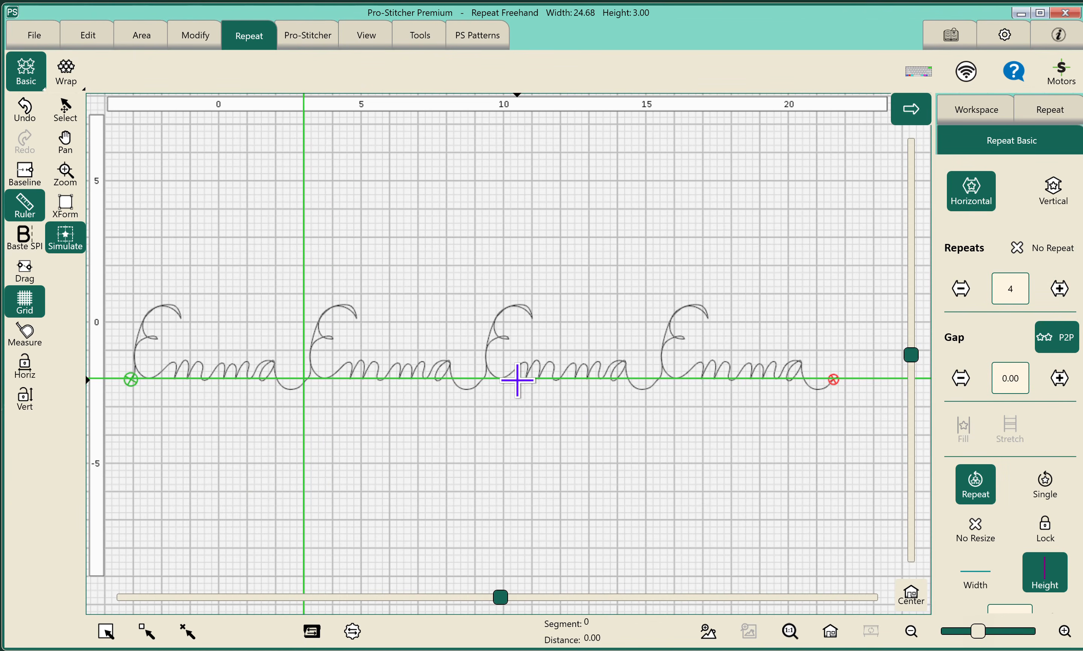
Step: Repeat the row of names vertically to make six rows
click(1053, 191)
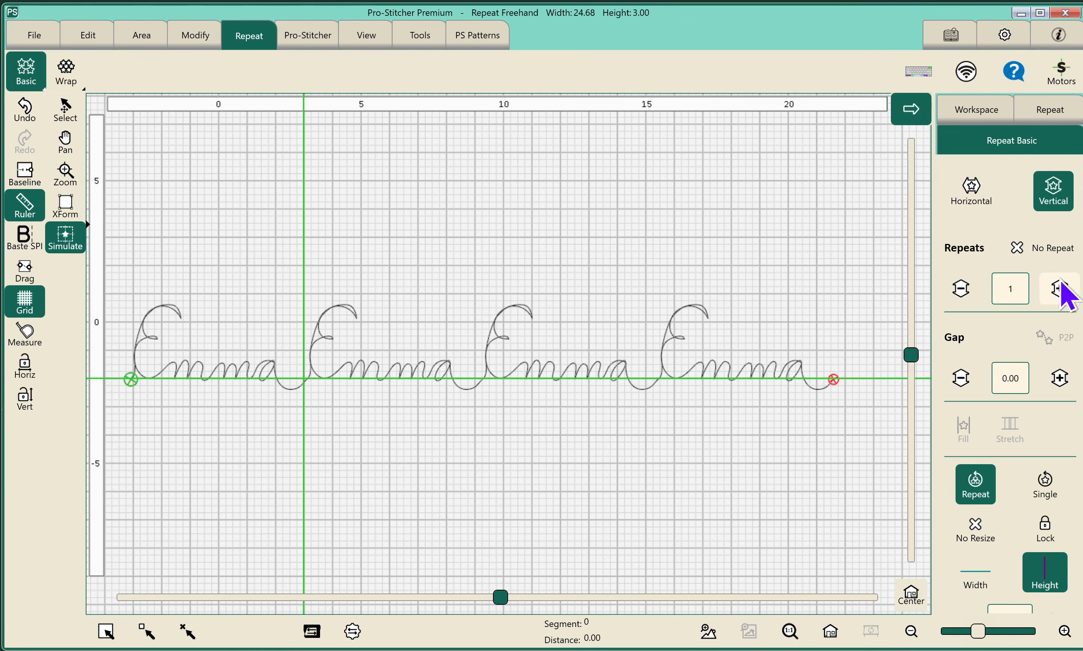
click(1060, 291)
click(1061, 291)
click(1060, 291)
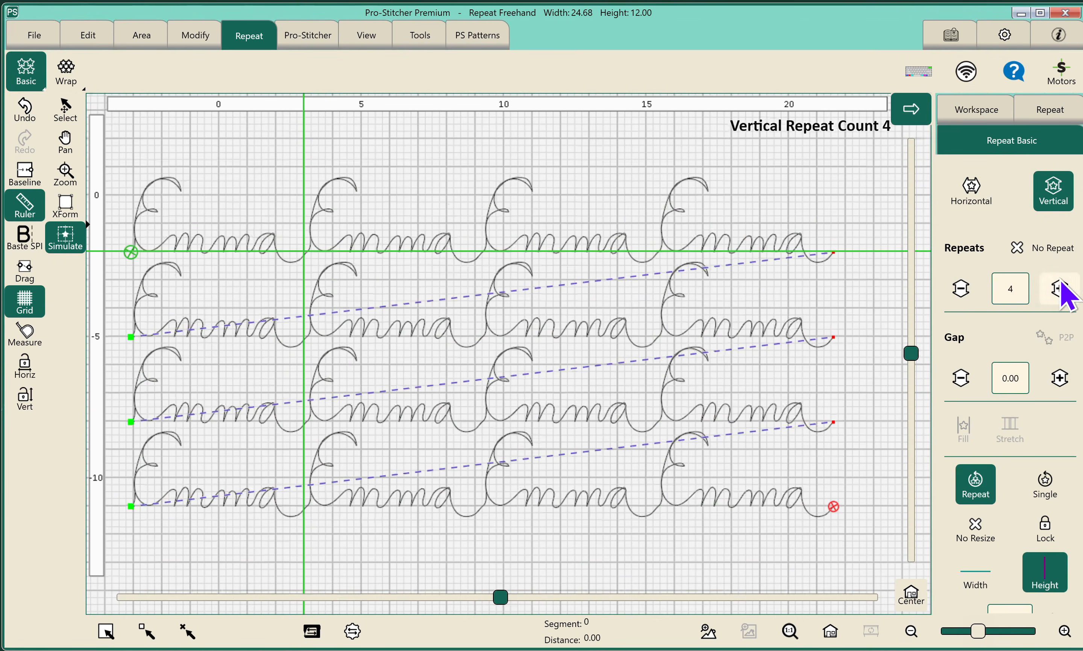
click(1060, 291)
click(1061, 291)
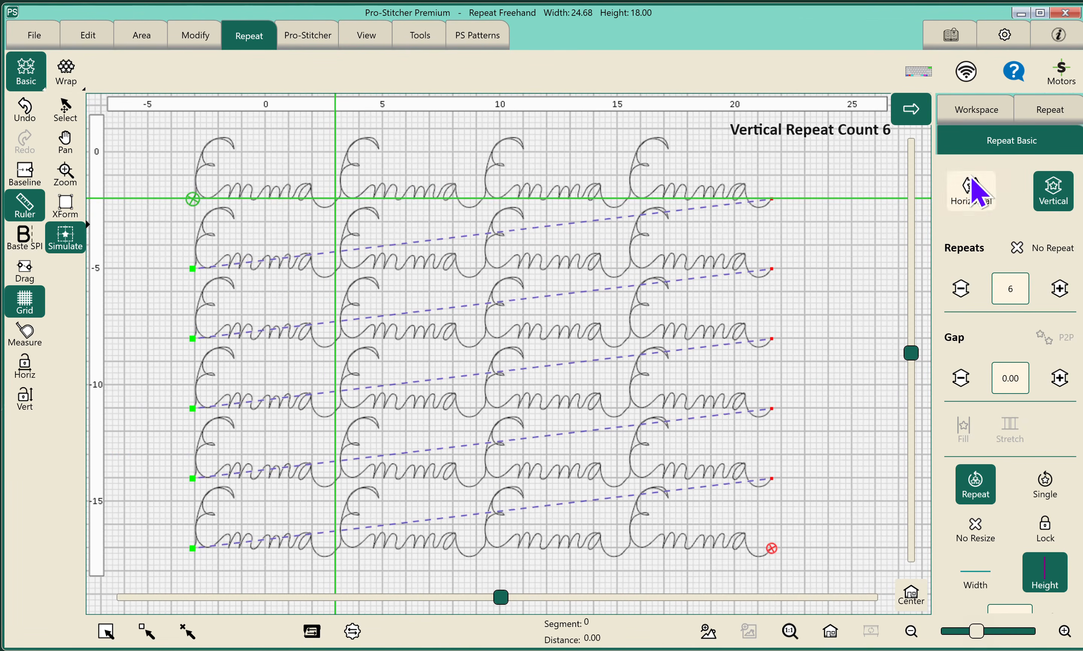
Step: Use Repeat Wrap to shift alternate rows horizontally by half a pattern
click(972, 191)
click(68, 83)
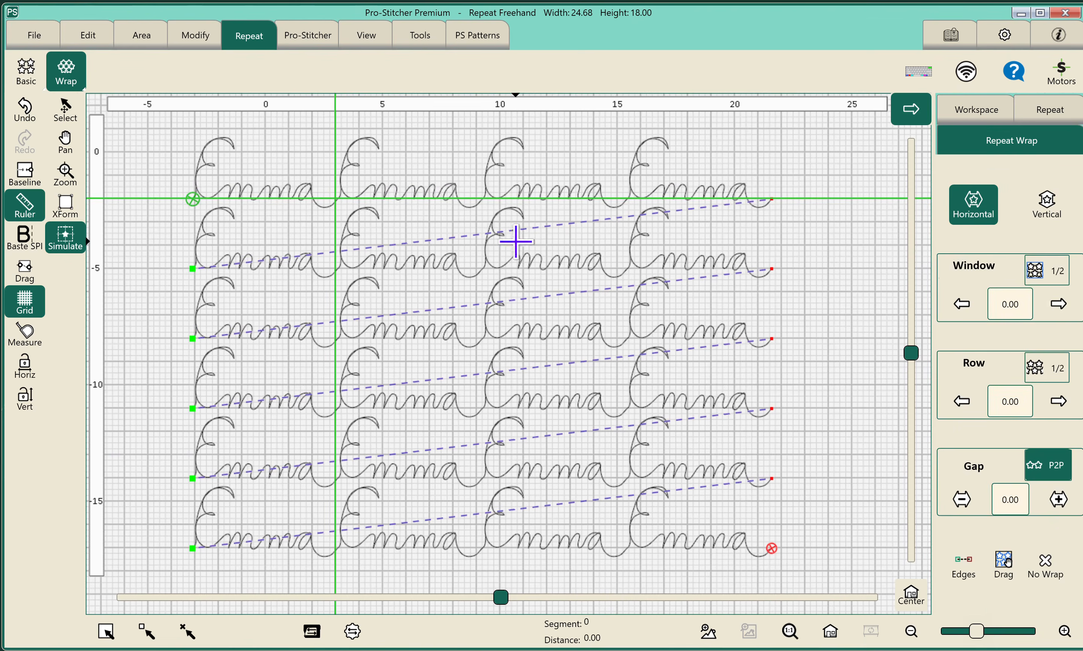
click(1059, 380)
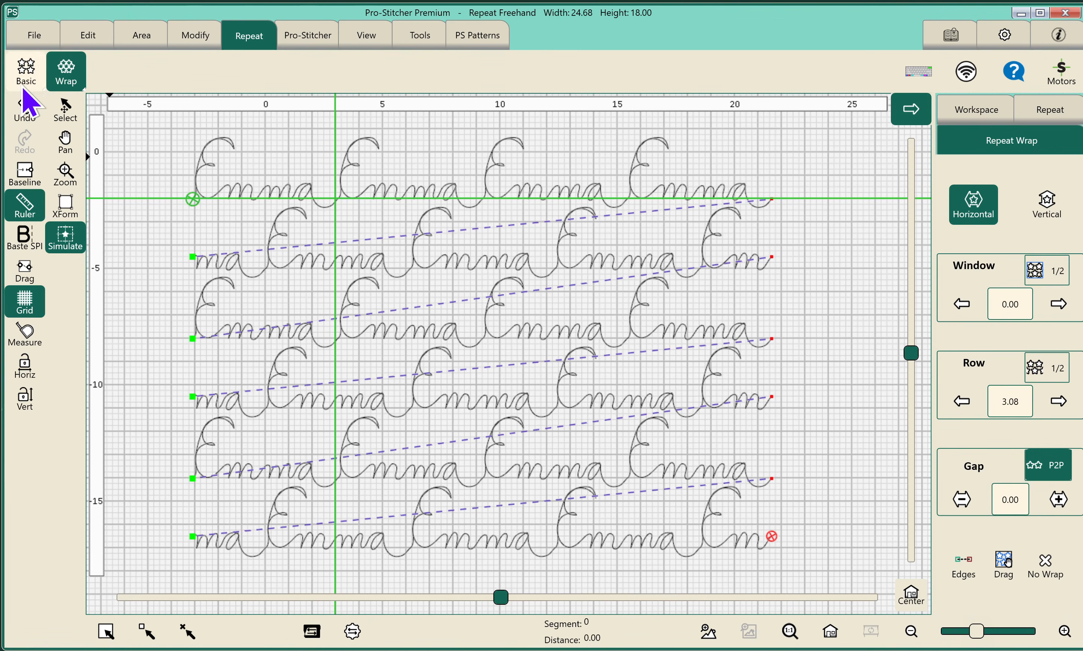
Step: Undo the row offset and all vertical and horizontal repeats, and baseline the single name design
click(25, 114)
click(26, 114)
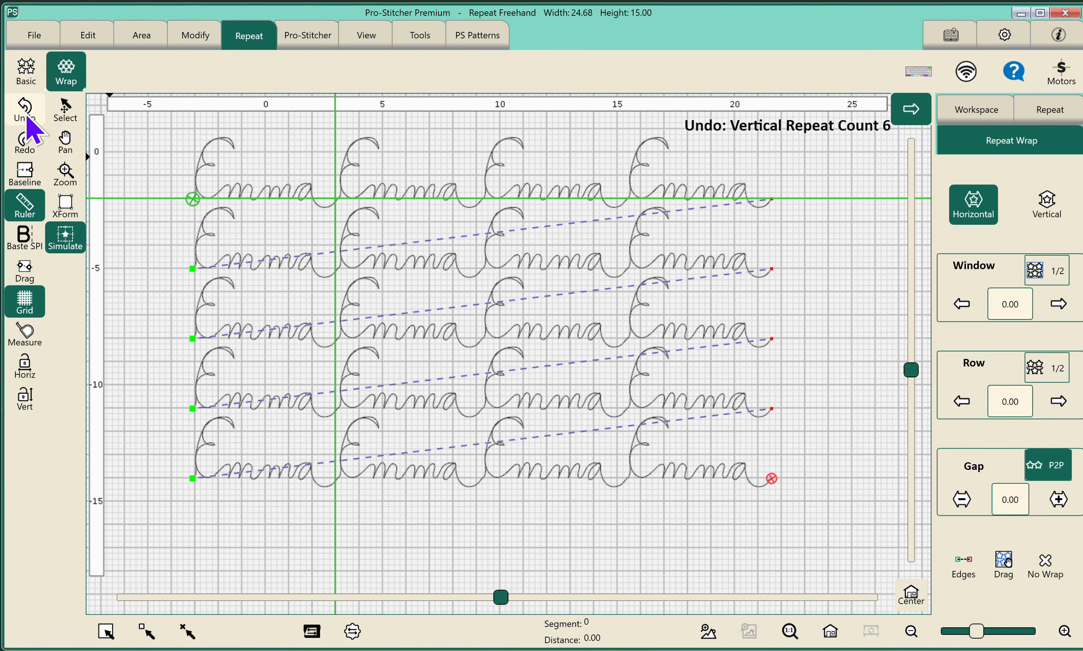
click(26, 114)
click(25, 114)
double_click(25, 114)
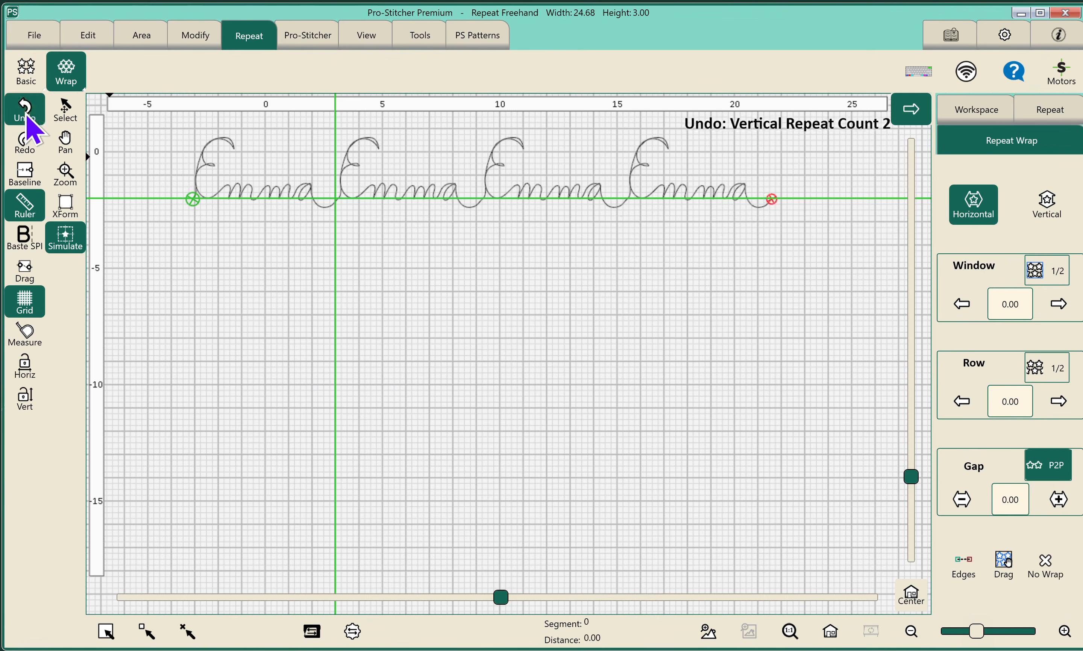
click(26, 114)
click(25, 114)
click(26, 118)
click(27, 118)
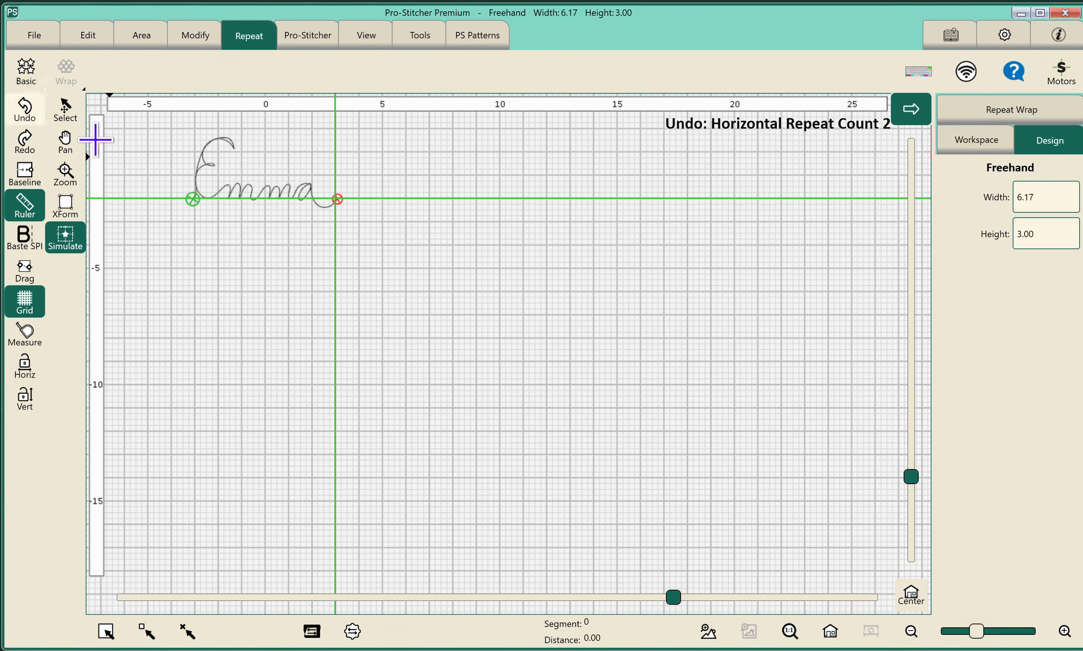
click(831, 633)
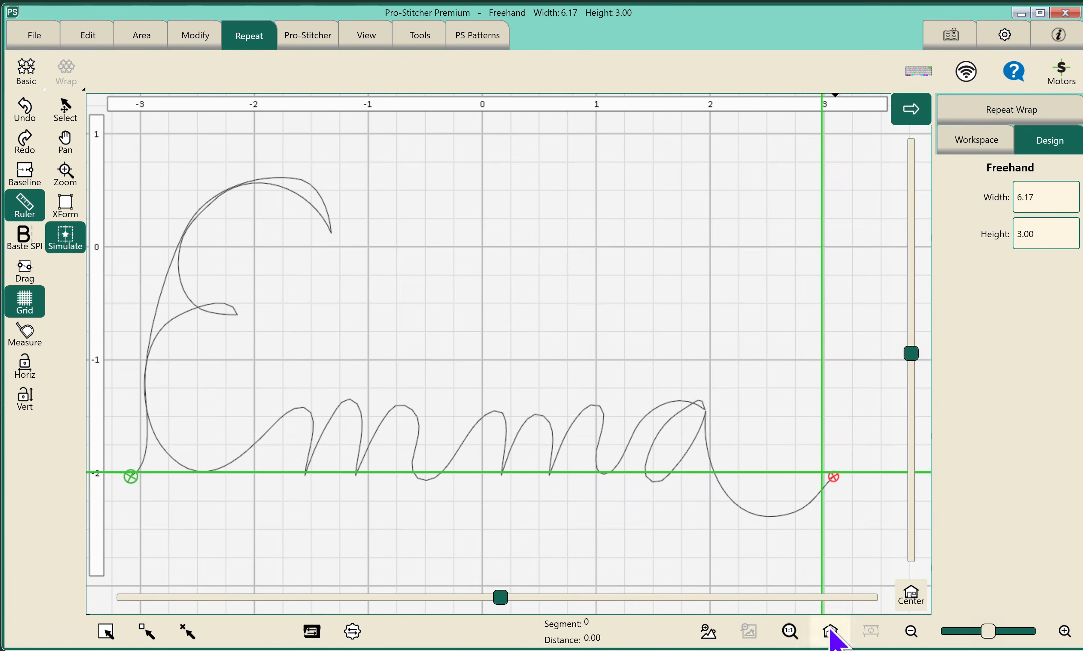
click(20, 178)
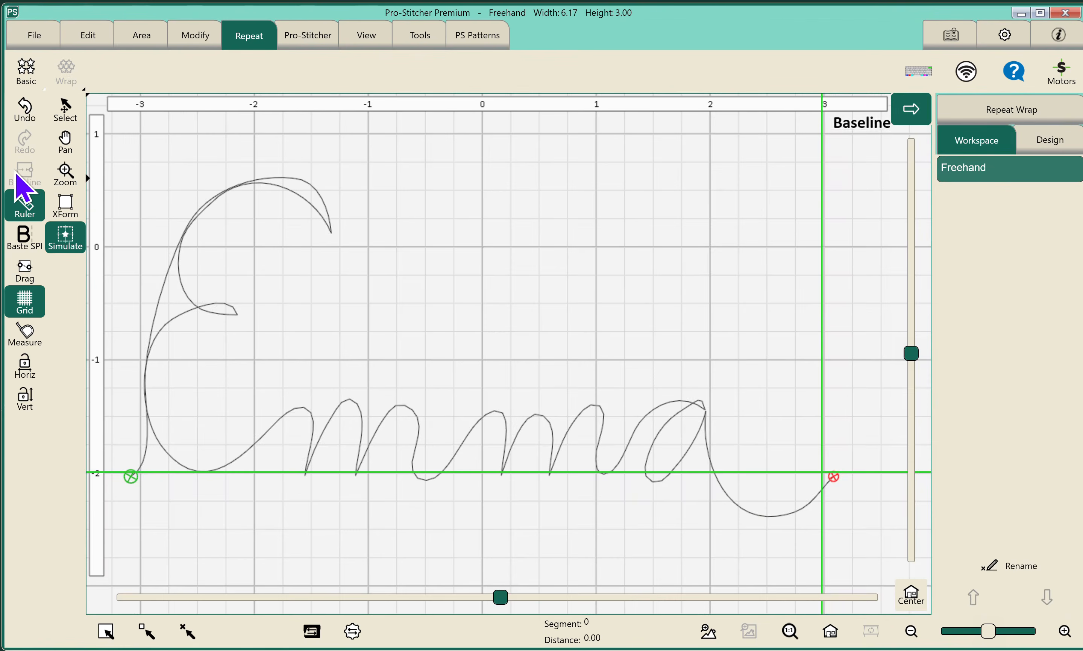
Step: Start saving the selected design and locate the C:\Designs\Miscellaneous folder as its destination
click(34, 38)
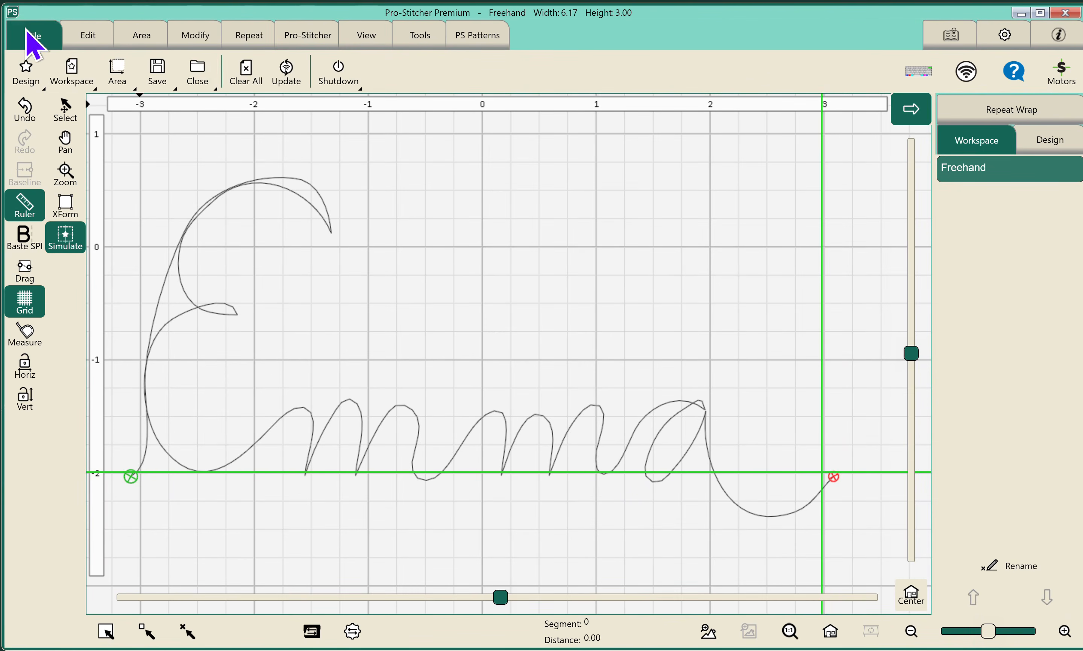
click(156, 86)
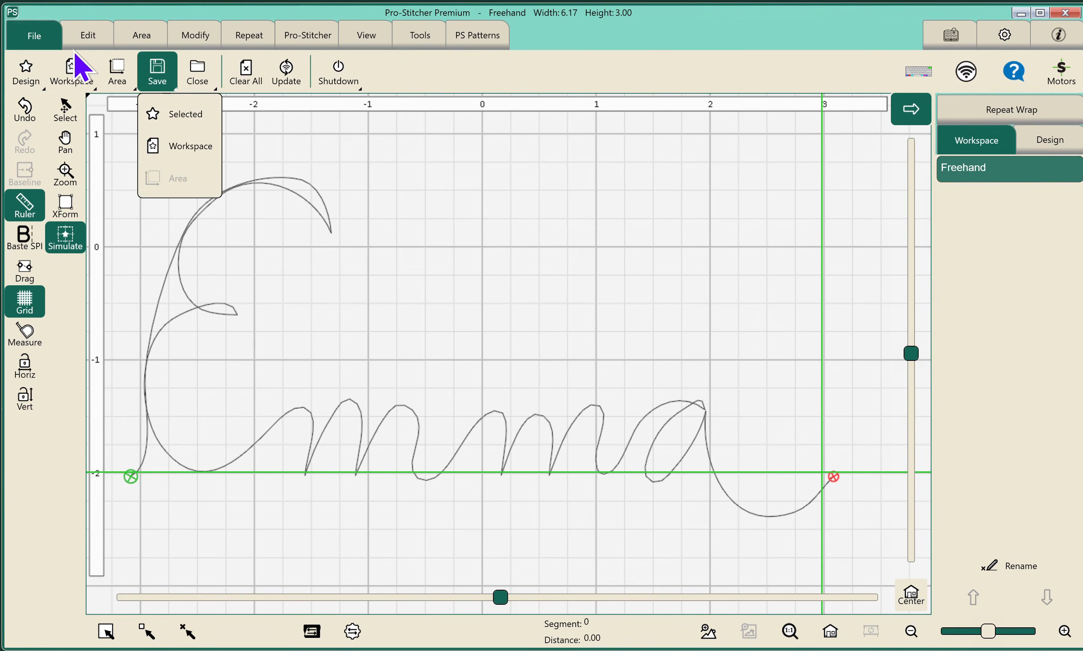
click(182, 119)
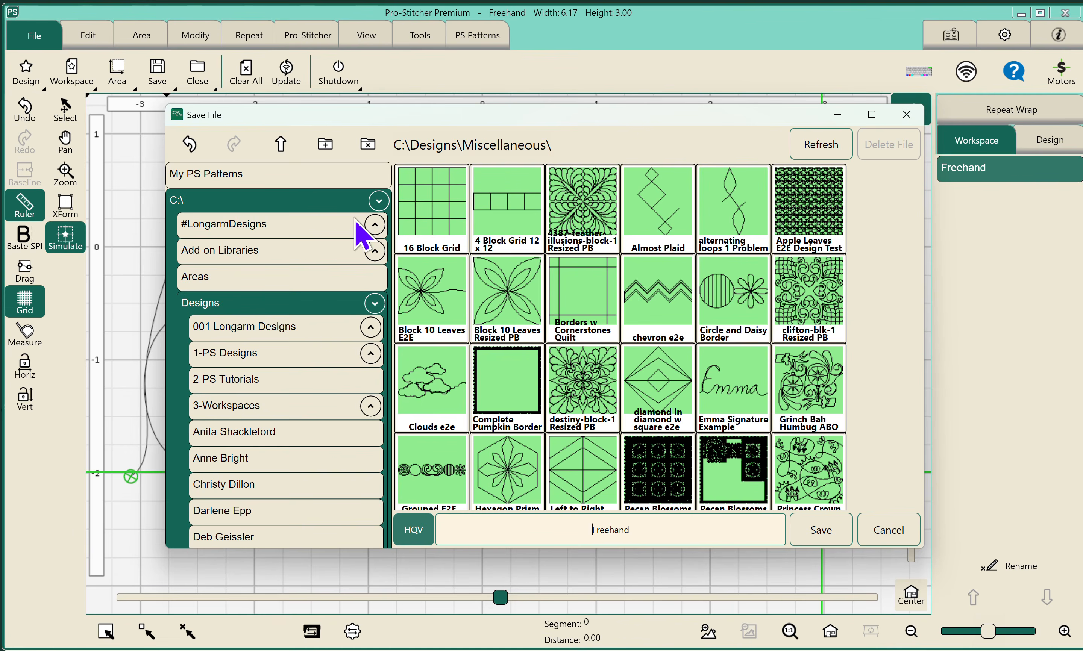
click(377, 203)
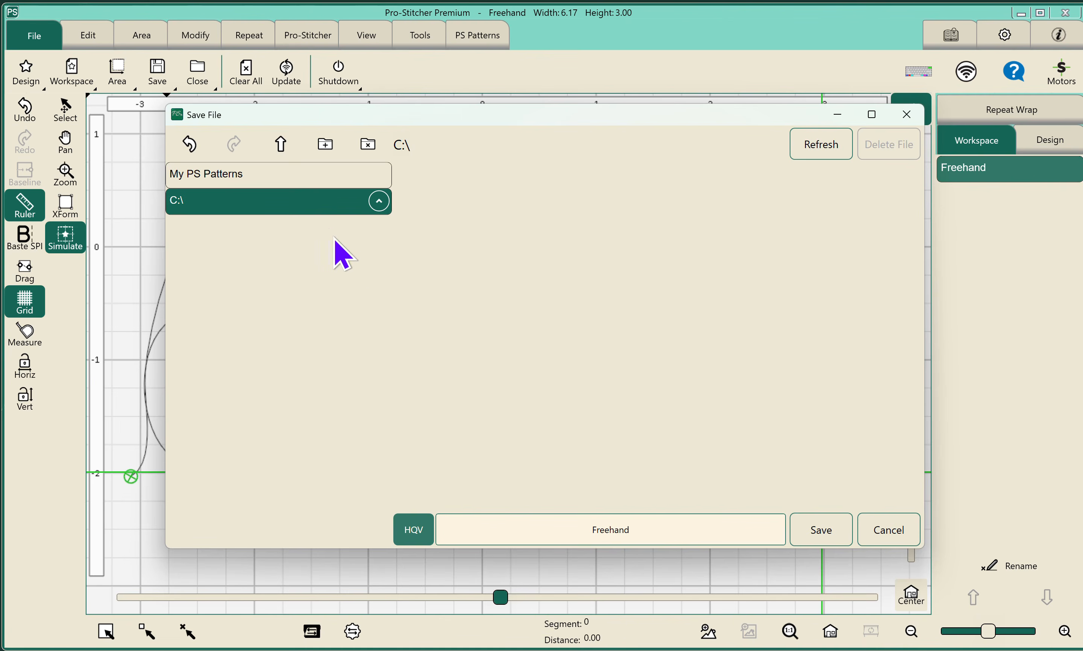
click(379, 202)
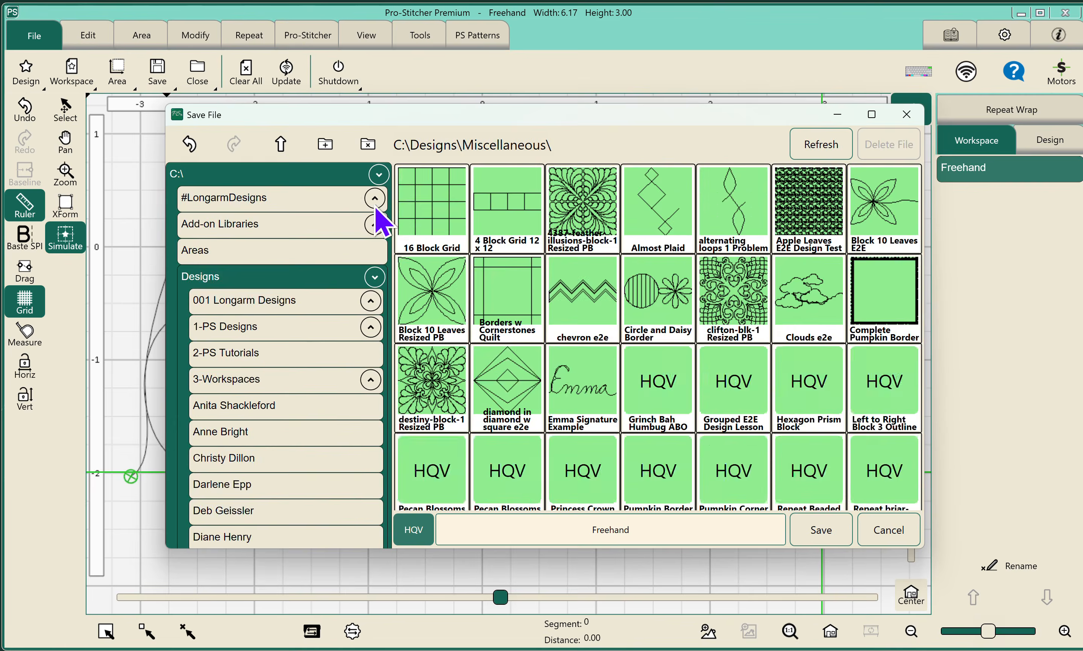
scroll(302, 427, down, 5)
scroll(303, 428, down, 10)
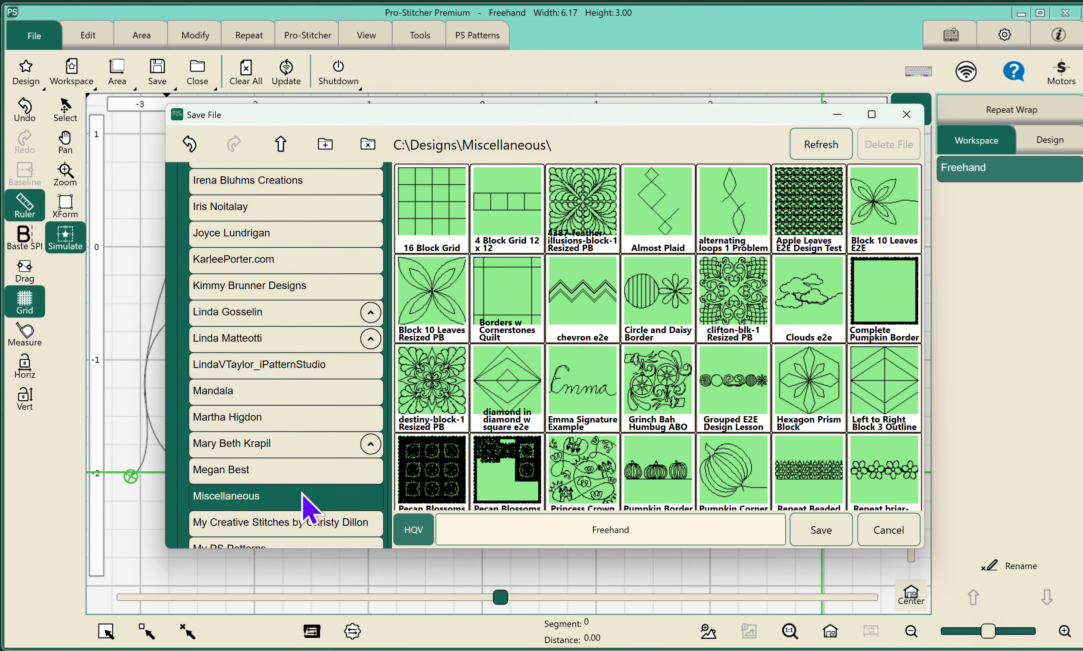
Step: Replace the file name with the stitched first name followed by "Signature Sample" and save the design
click(662, 528)
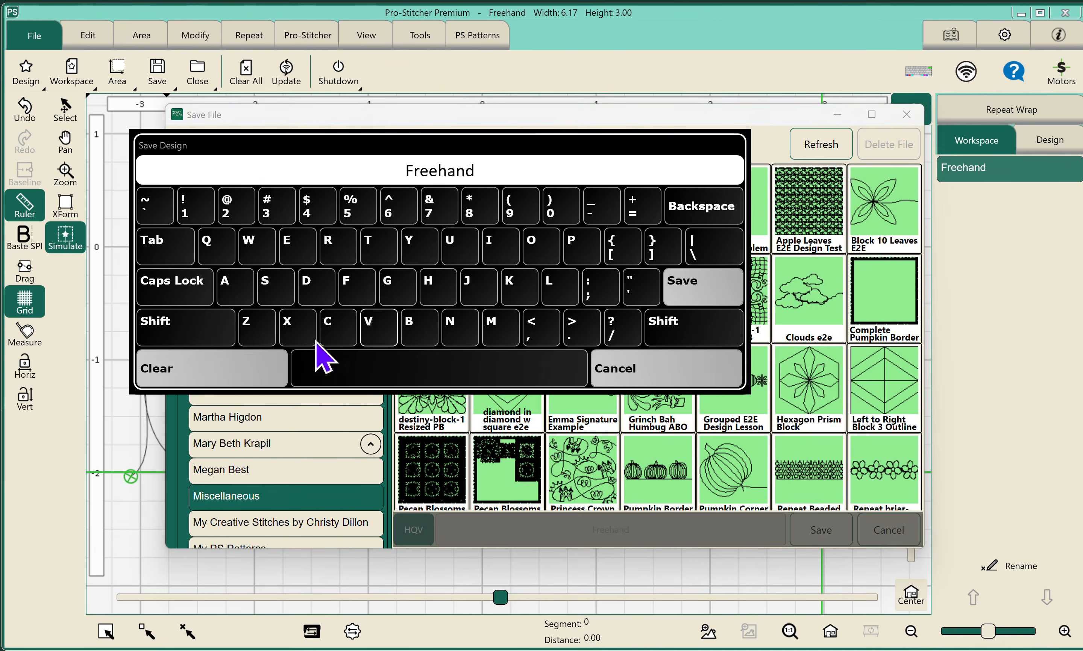
click(240, 378)
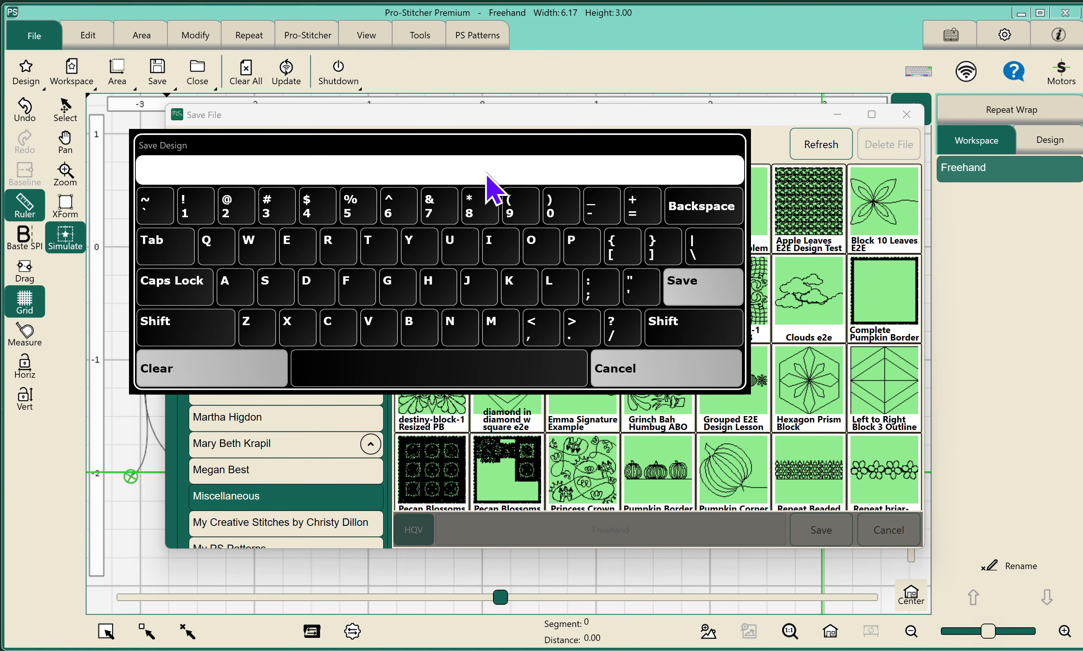
text(Emma Signa)
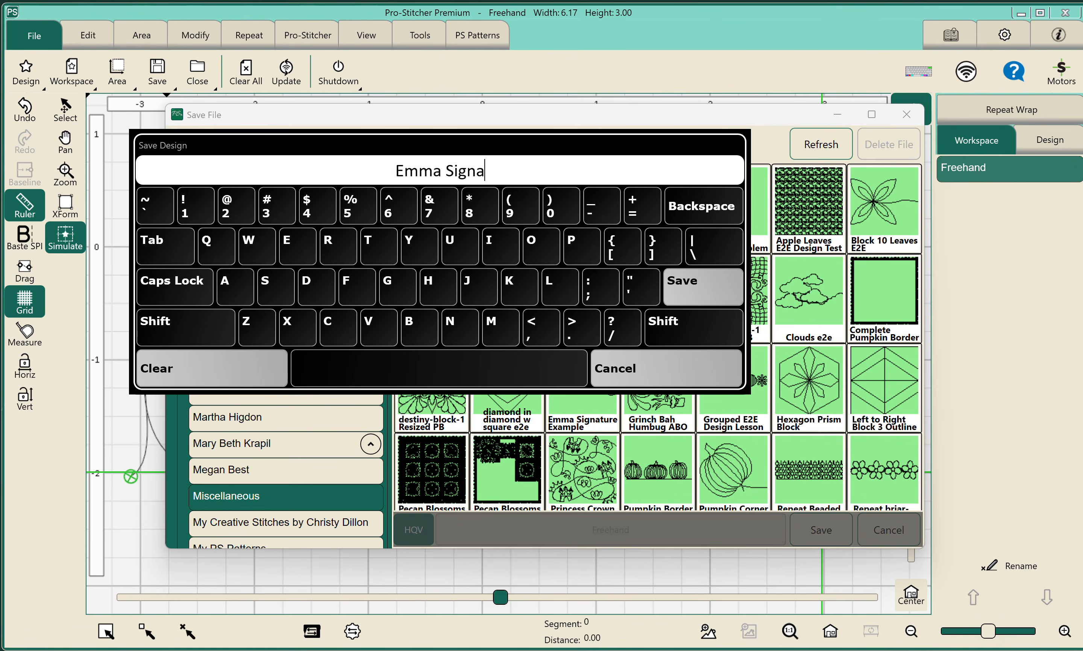
text(ture Sample)
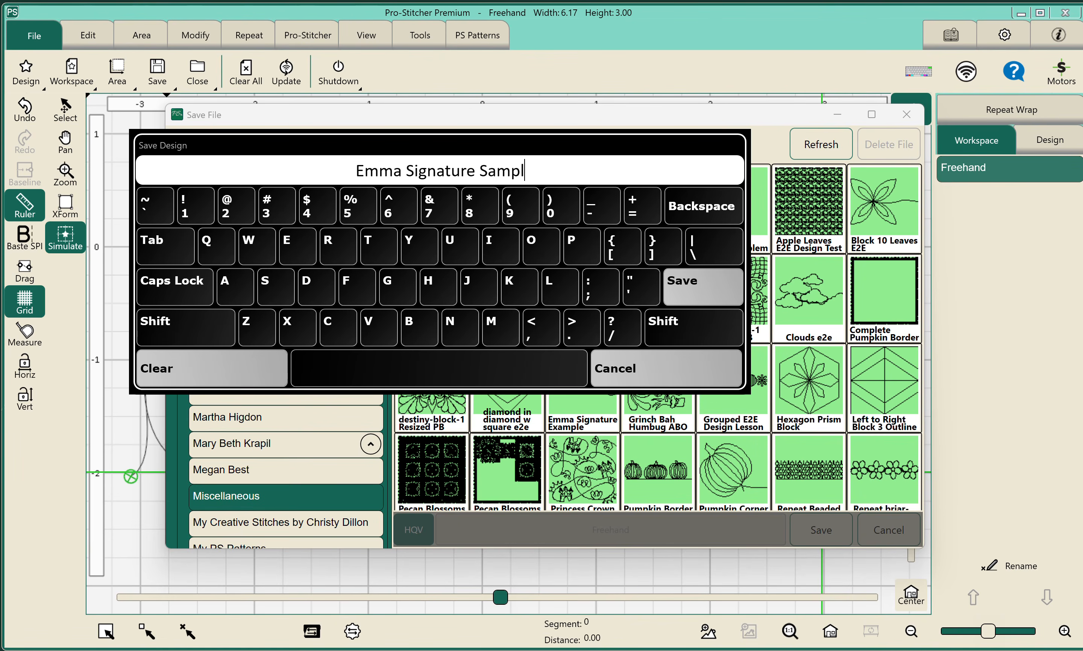
click(685, 295)
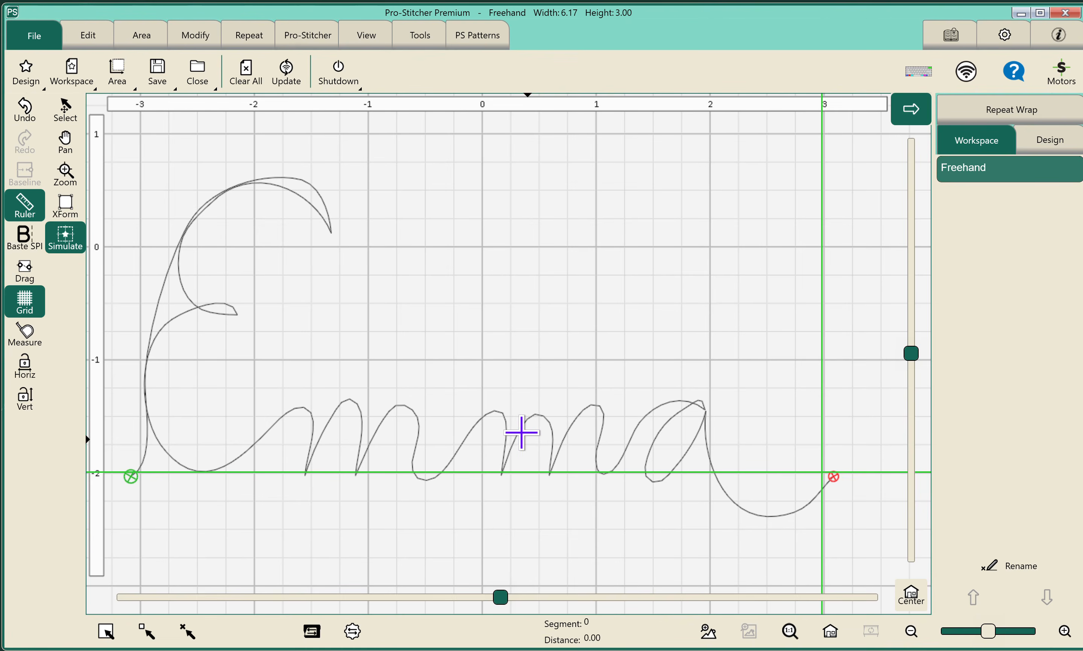
Step: Open the Record options
click(307, 44)
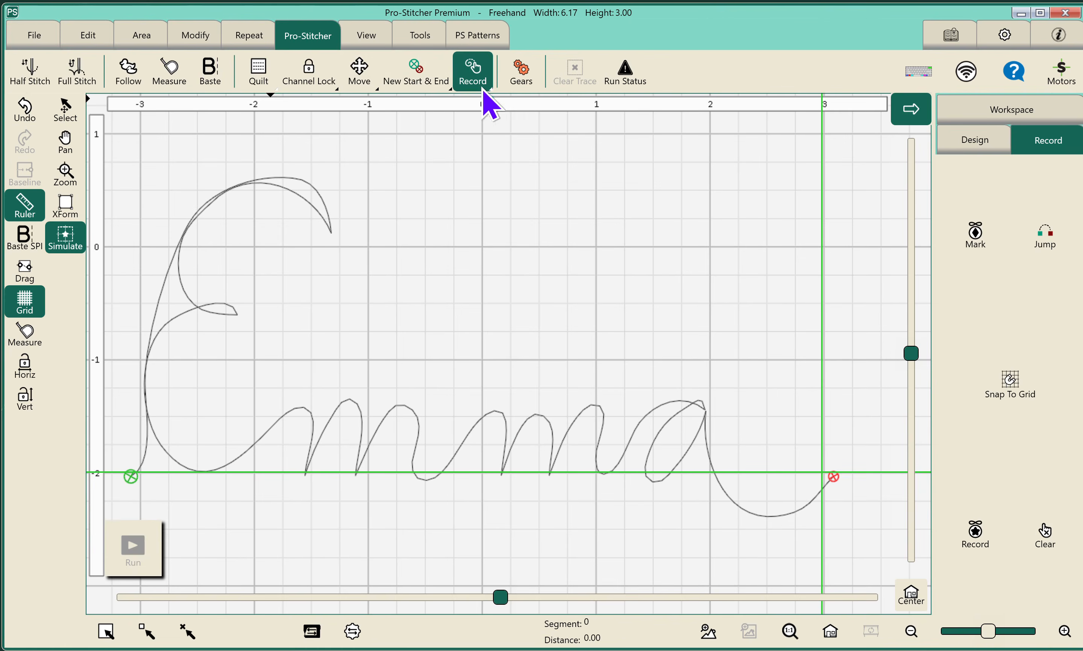